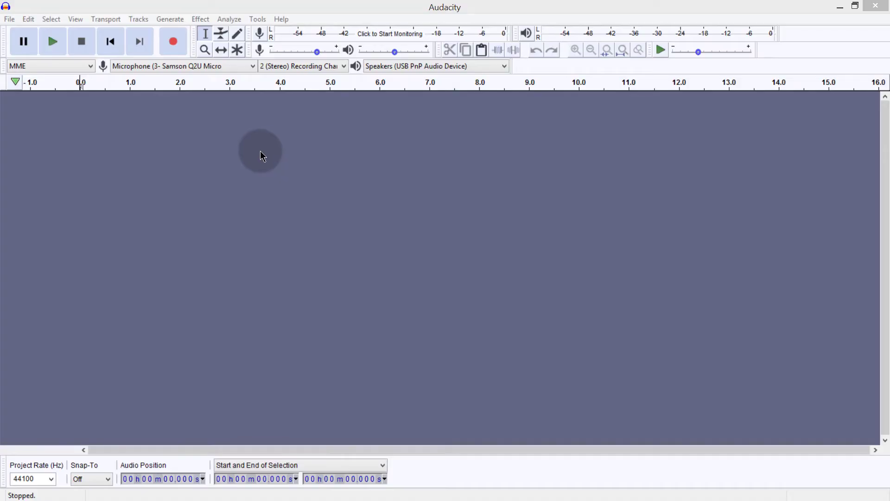
Step: Import the WAV file "21 Complete Camtasia Audio Editing Tutorial" from the Camtasia folder and maximize the editor window
{"action": "left_click", "coordinate": [199, 18]}
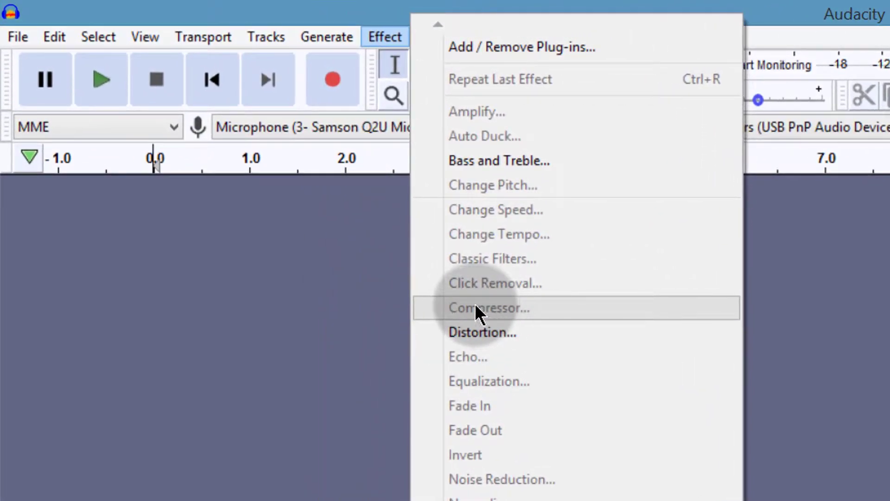
{"action": "left_click", "coordinate": [202, 255]}
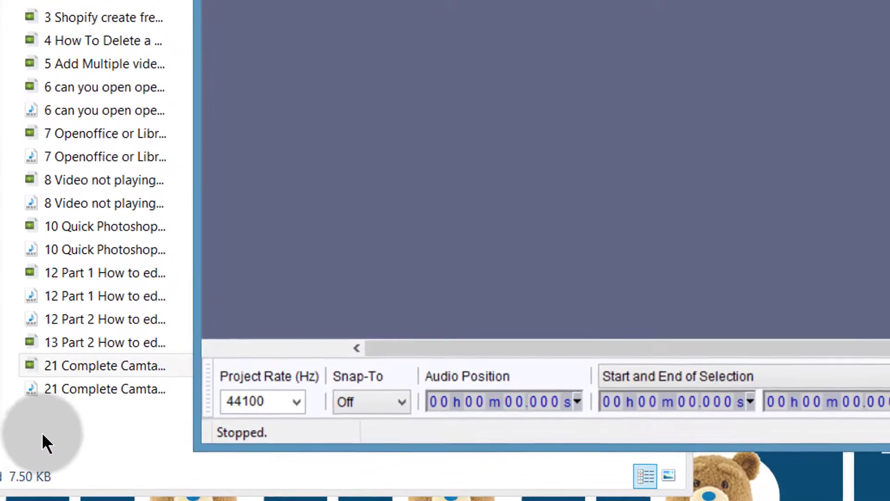
{"action": "left_click_drag", "start_coordinate": [55, 396], "coordinate": [292, 112]}
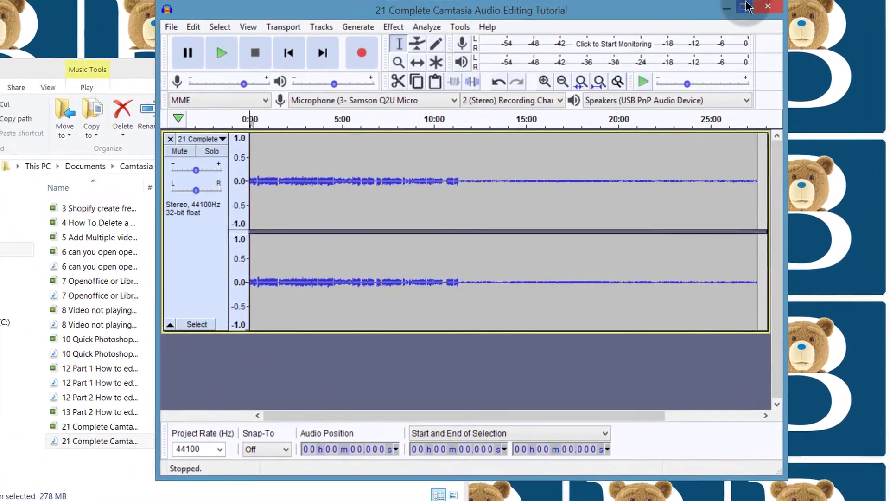
{"action": "double_click", "coordinate": [649, 2]}
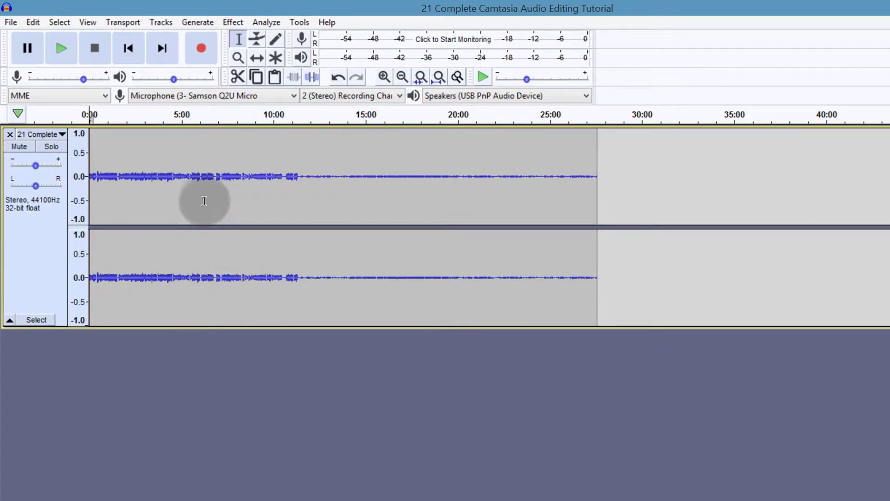
Step: Examine the waveform's level before and after about 11:00 by marking ranges in both parts of the track
{"action": "left_click_drag", "start_coordinate": [298, 176], "coordinate": [359, 185]}
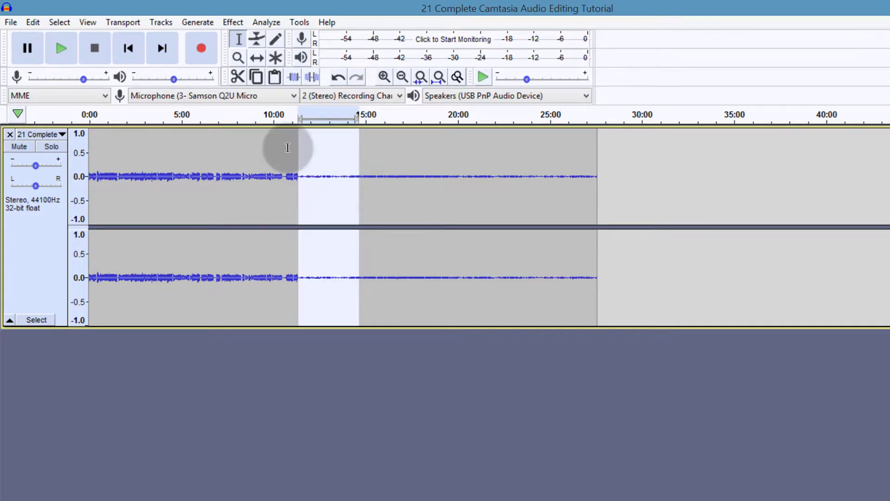
{"action": "left_click", "coordinate": [237, 143]}
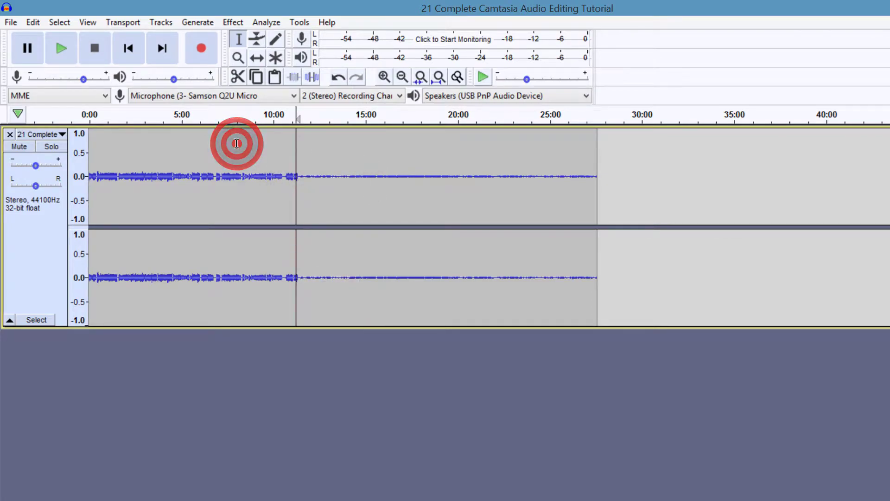
{"action": "left_click", "coordinate": [240, 144]}
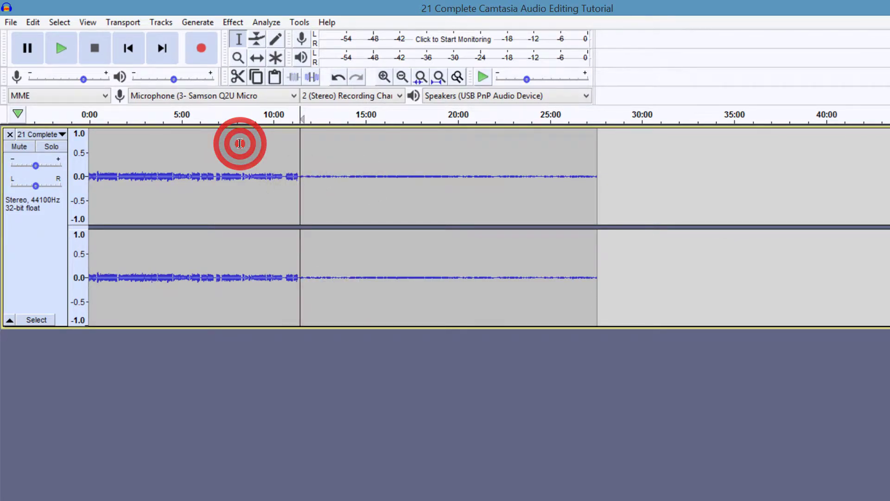
{"action": "left_click", "coordinate": [236, 143]}
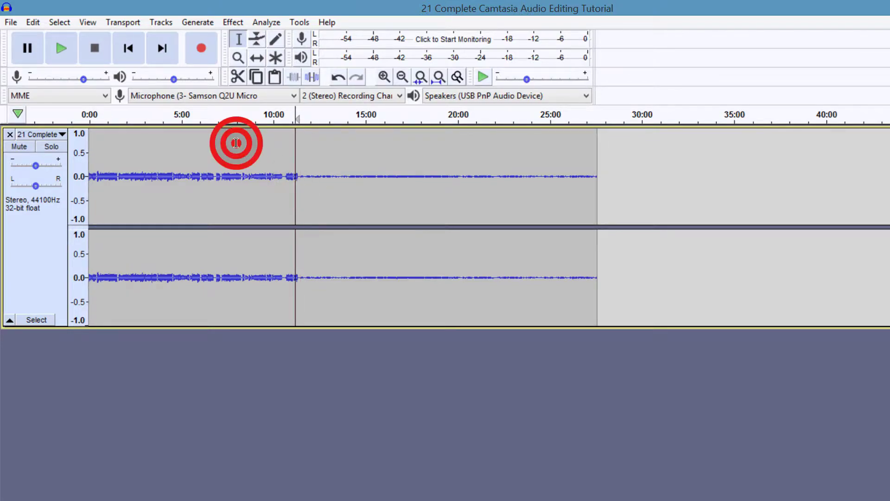
{"action": "left_click", "coordinate": [238, 139]}
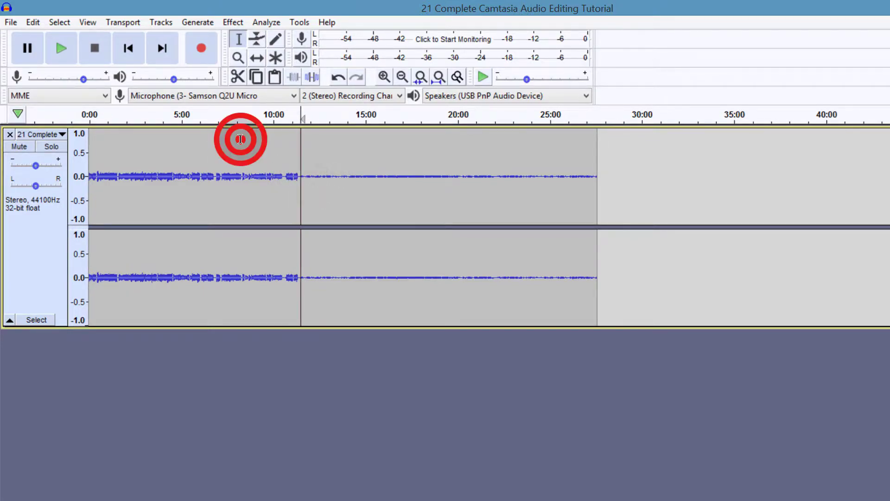
{"action": "left_click", "coordinate": [244, 153]}
{"action": "left_click_drag", "start_coordinate": [306, 194], "coordinate": [559, 222]}
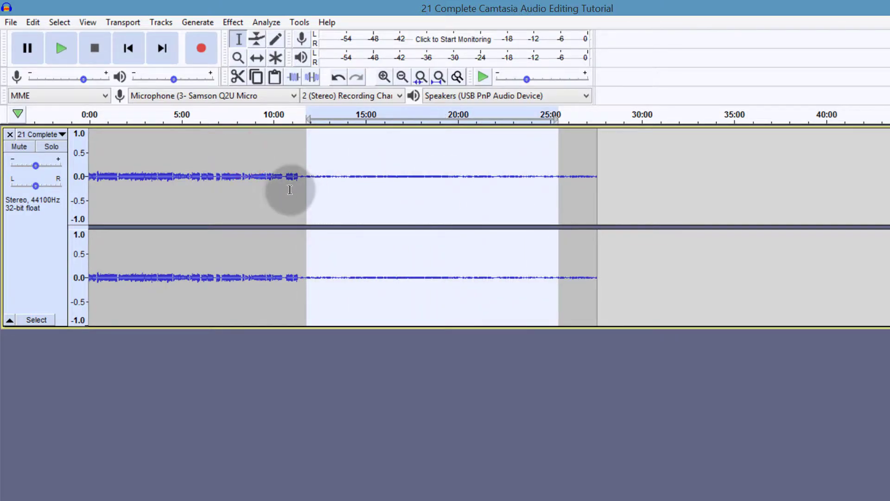
{"action": "left_click_drag", "start_coordinate": [288, 185], "coordinate": [232, 153]}
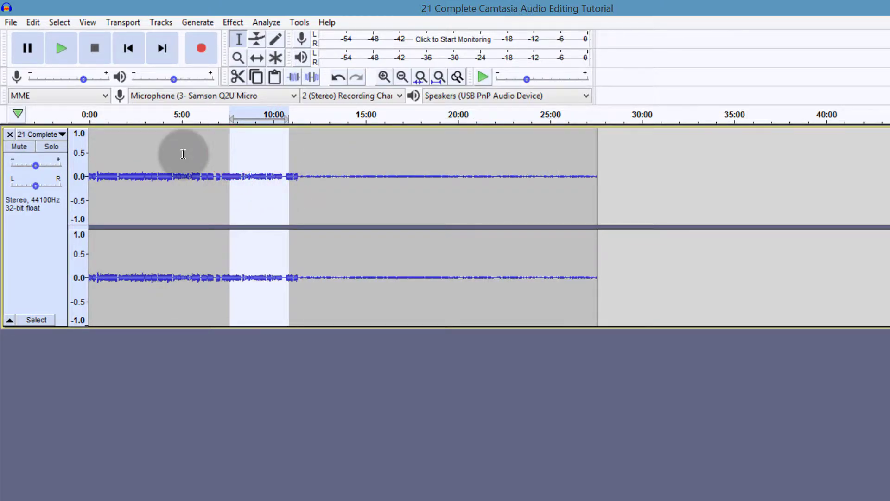
{"action": "left_click", "coordinate": [258, 163]}
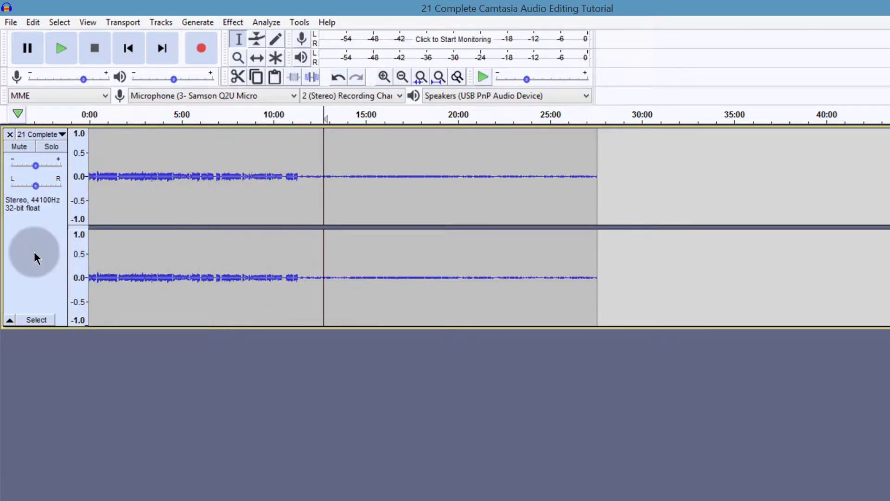
Step: Select the entire track and view the Compressor effect's settings, closing them without applying
{"action": "left_click", "coordinate": [22, 199]}
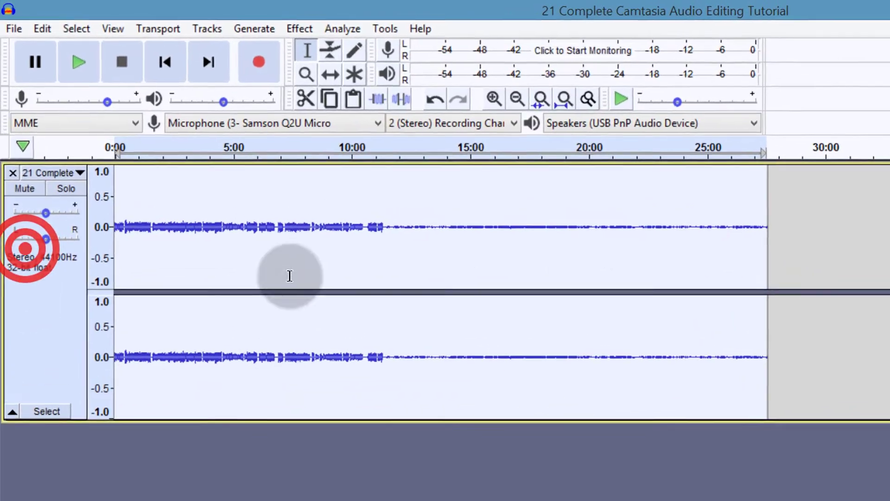
{"action": "left_click", "coordinate": [299, 29]}
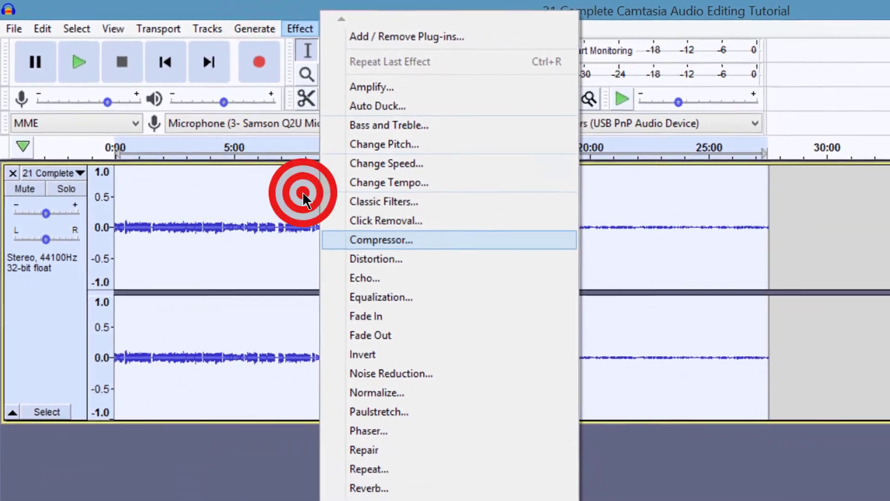
{"action": "left_click", "coordinate": [445, 280]}
{"action": "left_click_drag", "start_coordinate": [438, 130], "coordinate": [295, 159]}
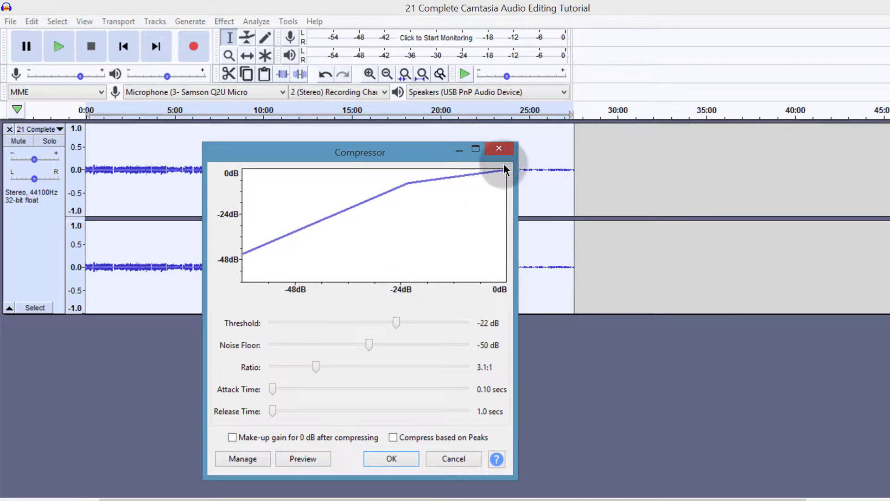
{"action": "left_click", "coordinate": [500, 149]}
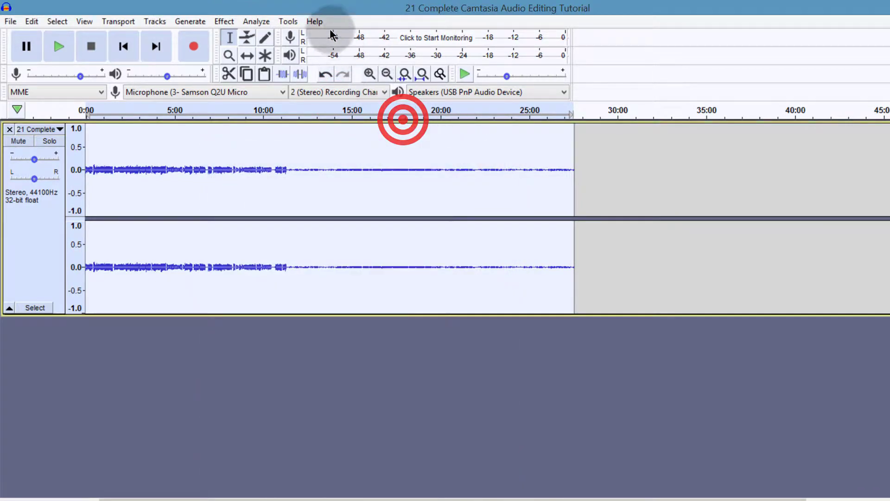
Step: Check the installed Audacity version in the program's About information
{"action": "left_click", "coordinate": [315, 21]}
{"action": "left_click", "coordinate": [355, 102]}
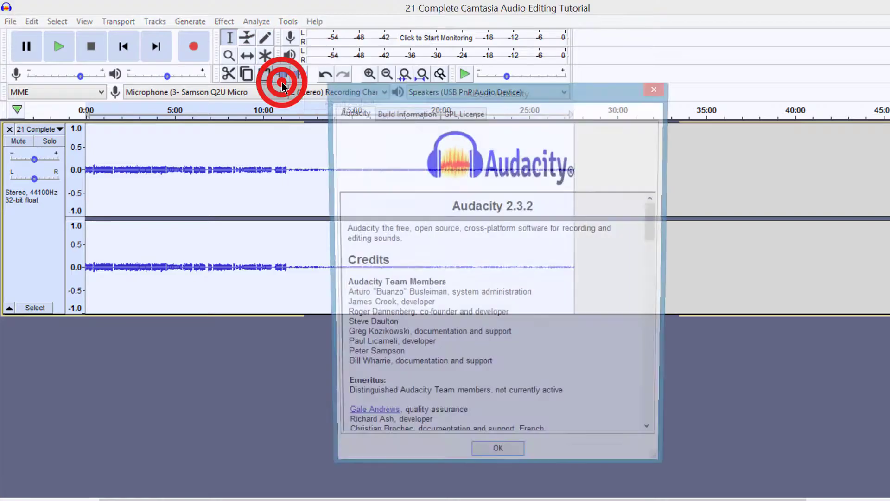
{"action": "left_click", "coordinate": [656, 90]}
Step: Review the Compressor's graph and settings for the whole track, moving its dialog aside
{"action": "left_click", "coordinate": [33, 201]}
{"action": "left_click", "coordinate": [223, 22]}
{"action": "left_click", "coordinate": [282, 183]}
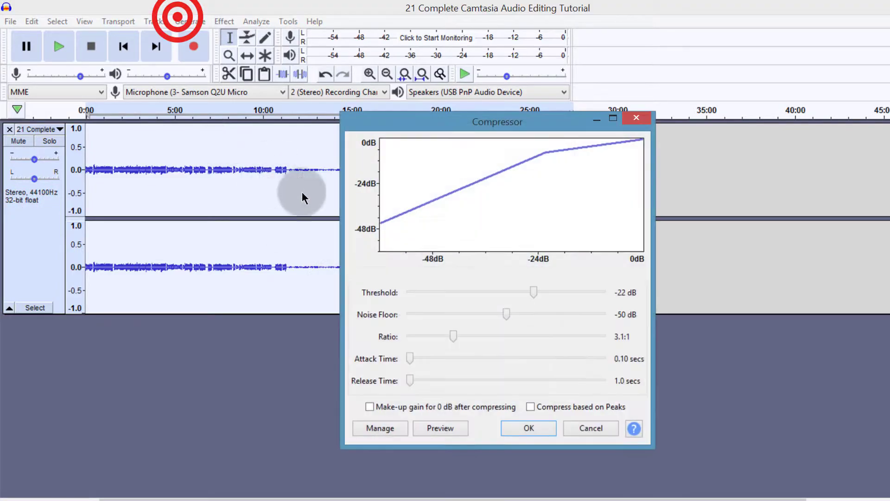
{"action": "left_click_drag", "start_coordinate": [444, 139], "coordinate": [196, 158]}
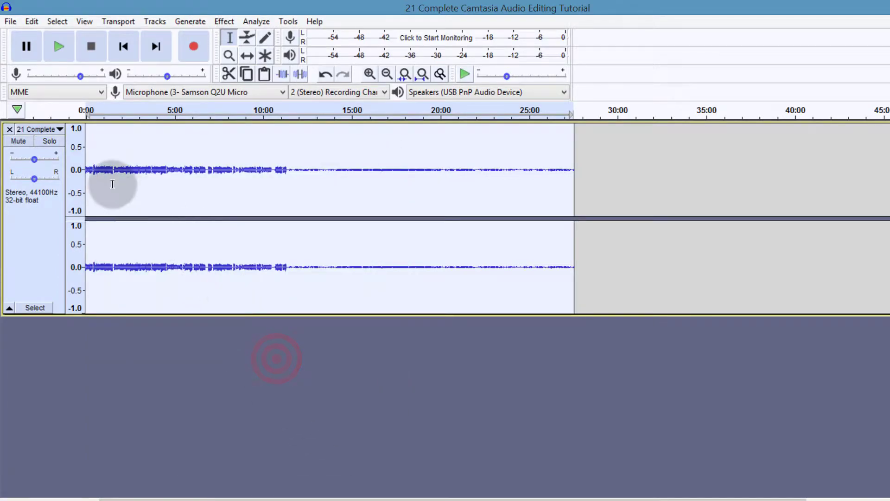
Step: Try a Compressor threshold of -21 dB on the selected track, and cancel the effect
{"action": "left_click", "coordinate": [224, 22]}
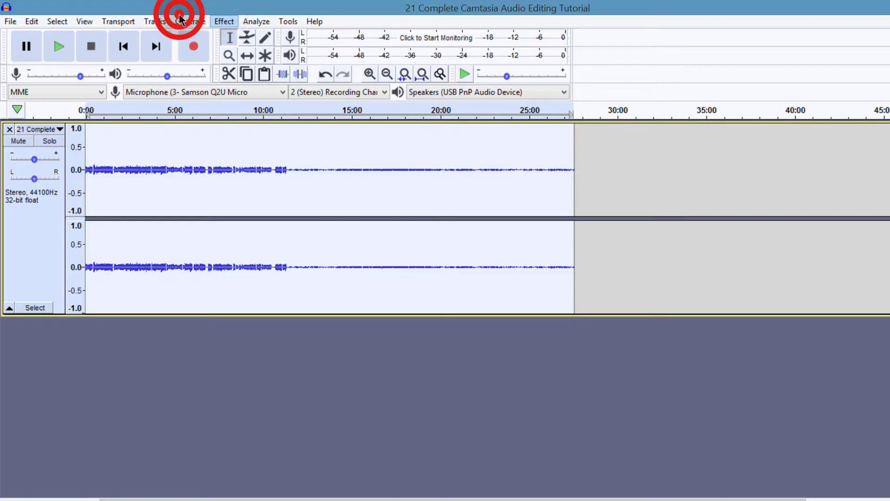
{"action": "left_click", "coordinate": [280, 179]}
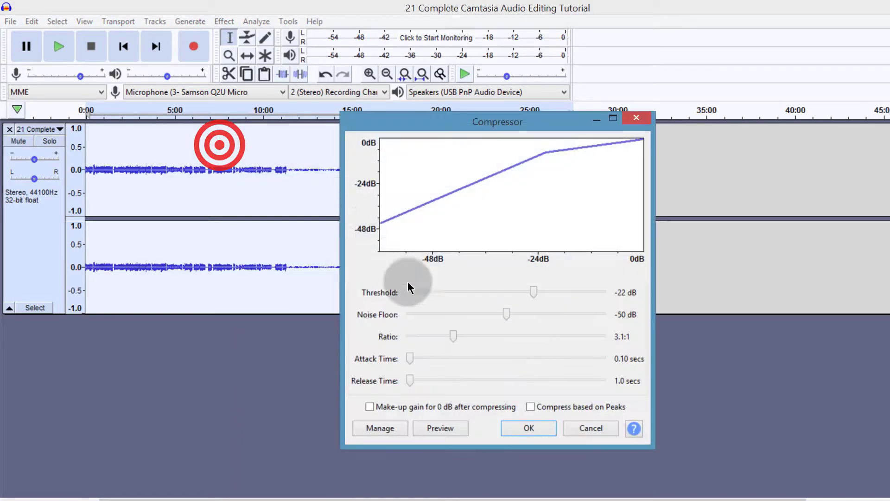
{"action": "left_click_drag", "start_coordinate": [446, 120], "coordinate": [229, 139]}
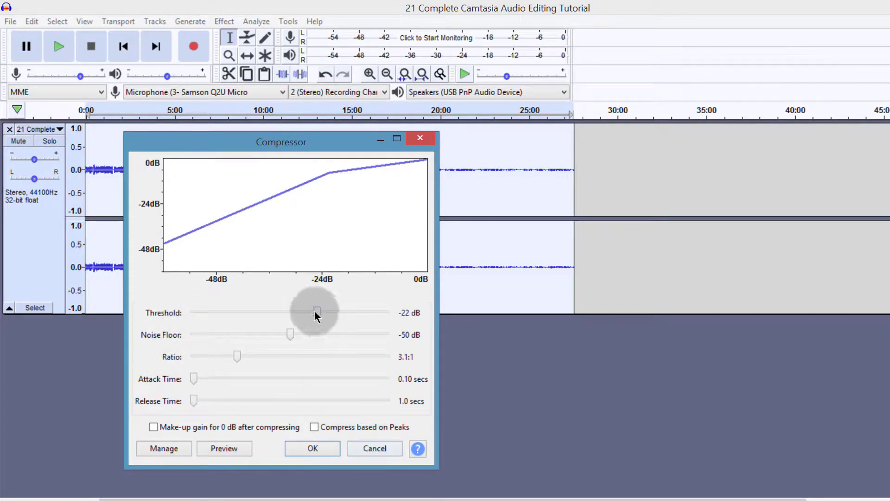
{"action": "left_click_drag", "start_coordinate": [314, 314], "coordinate": [317, 313]}
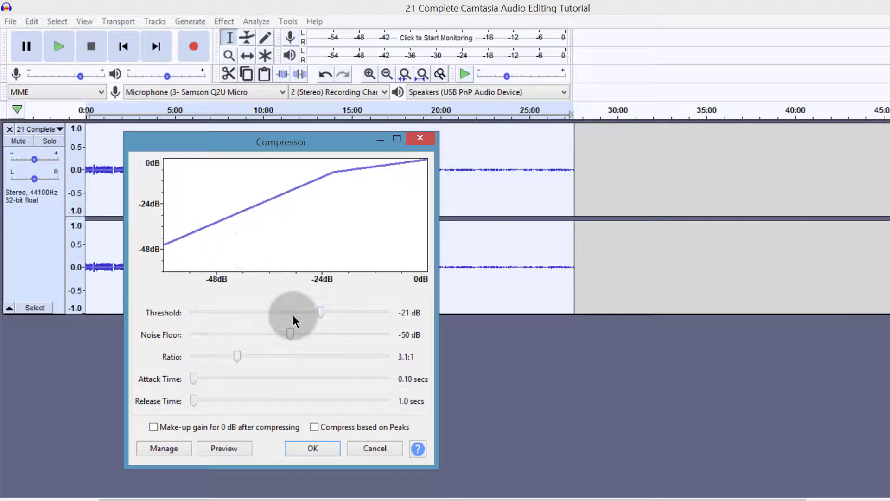
{"action": "left_click", "coordinate": [381, 449]}
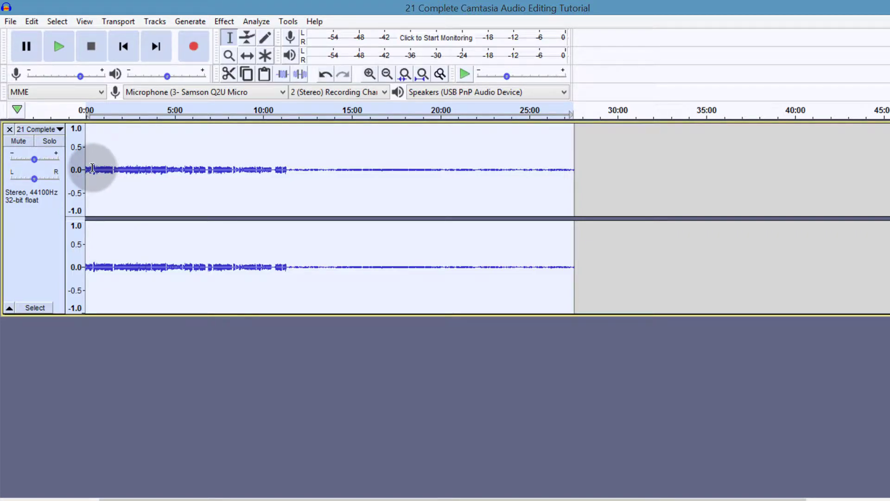
Step: Compare the opening narration with the recording beyond about 11:30 by marking short ranges on either side
{"action": "left_click", "coordinate": [75, 132]}
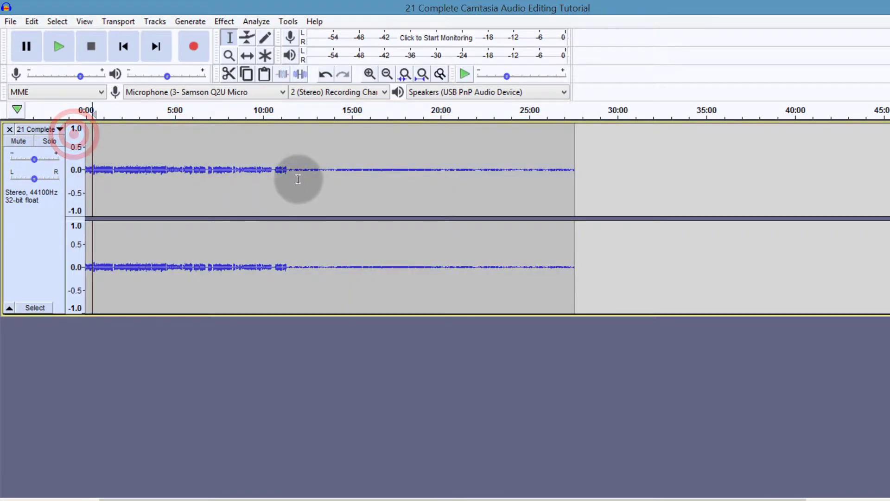
{"action": "left_click", "coordinate": [293, 172]}
{"action": "left_click", "coordinate": [234, 134]}
{"action": "left_click_drag", "start_coordinate": [298, 172], "coordinate": [408, 191]}
{"action": "left_click", "coordinate": [306, 175]}
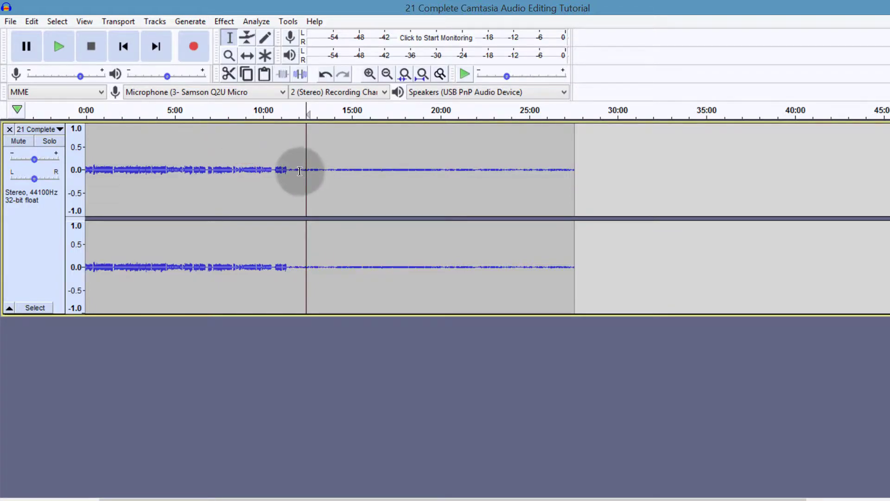
{"action": "left_click_drag", "start_coordinate": [299, 168], "coordinate": [312, 170]}
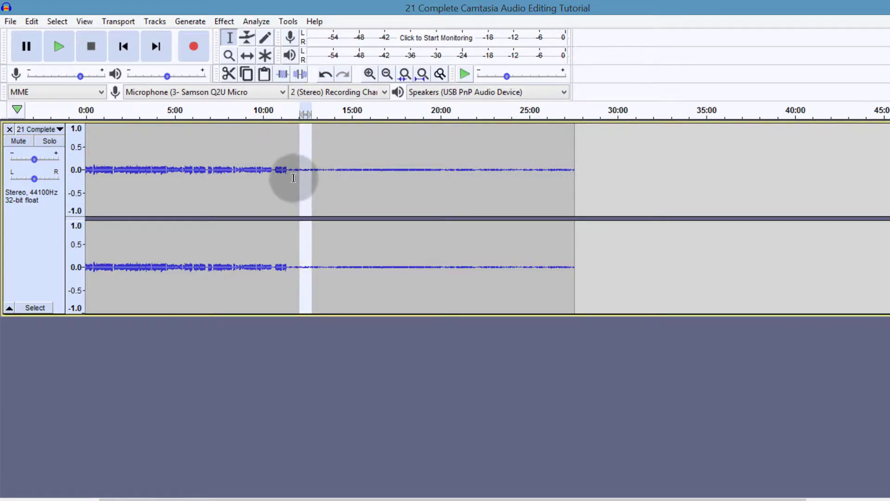
{"action": "left_click", "coordinate": [294, 178]}
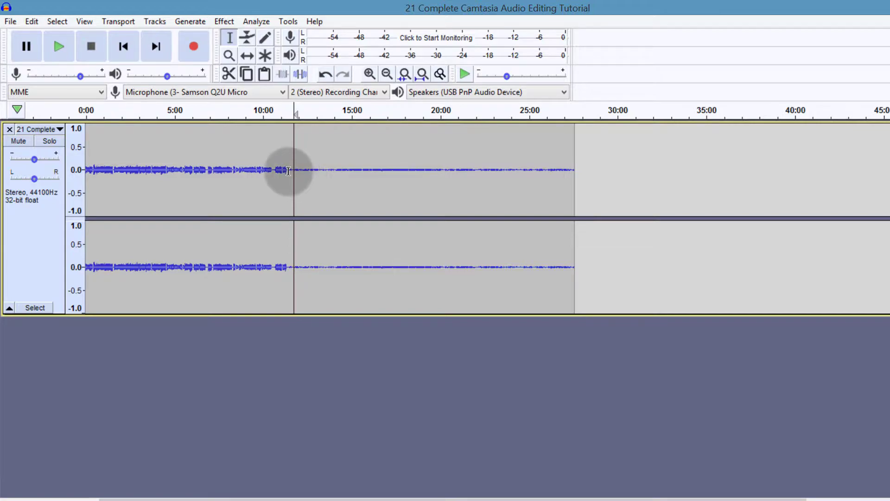
{"action": "left_click_drag", "start_coordinate": [289, 171], "coordinate": [203, 175]}
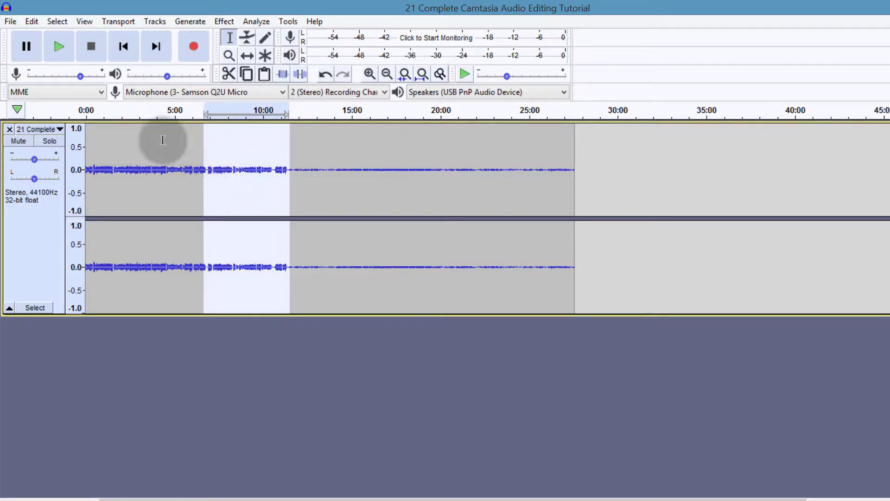
{"action": "left_click", "coordinate": [296, 167]}
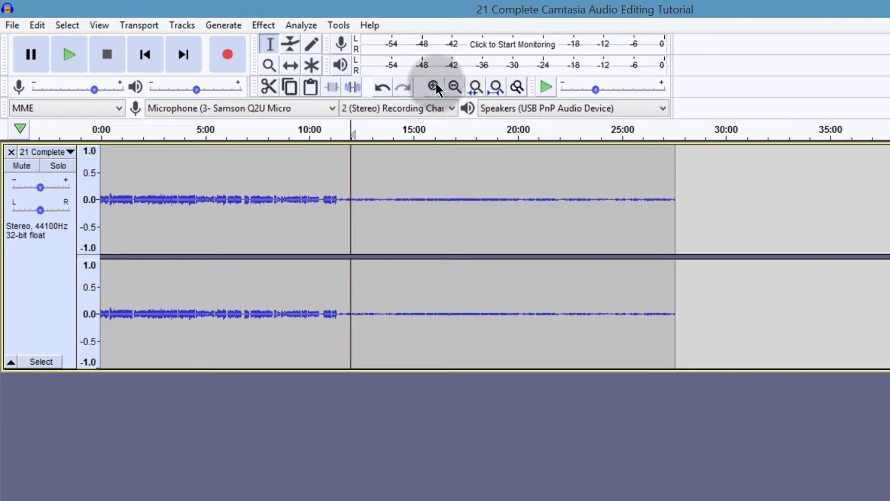
Step: Inspect the waveform around 12:00 up close and place the playback cursor at about 11:45
{"action": "left_click", "coordinate": [434, 86]}
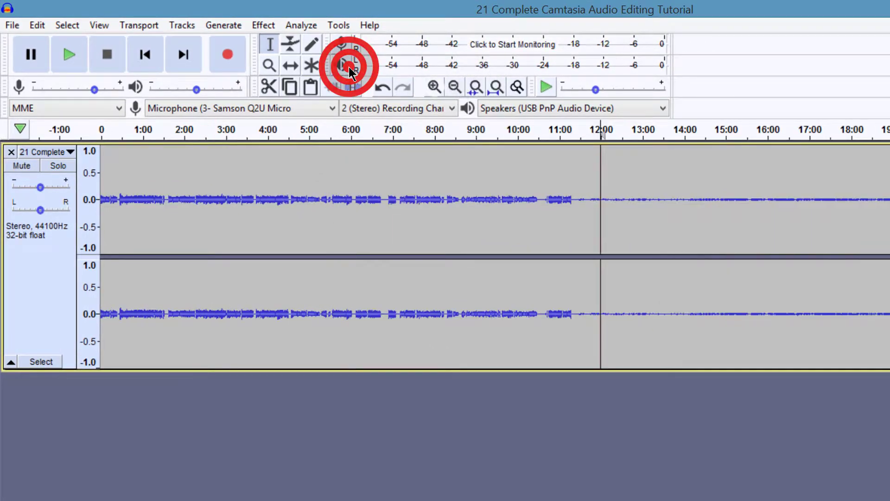
{"action": "left_click", "coordinate": [434, 87]}
{"action": "left_click", "coordinate": [434, 87]}
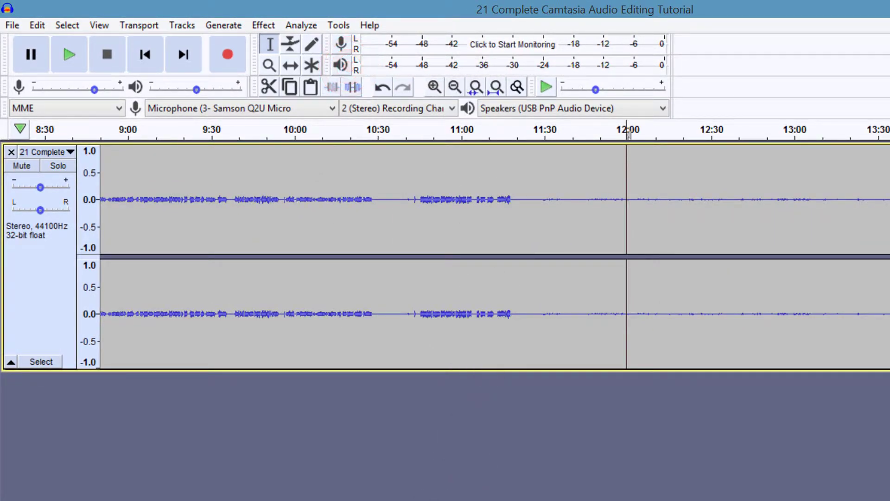
{"action": "left_click", "coordinate": [368, 467]}
{"action": "scroll", "coordinate": [417, 473], "scroll_direction": "right", "scroll_amount": 10}
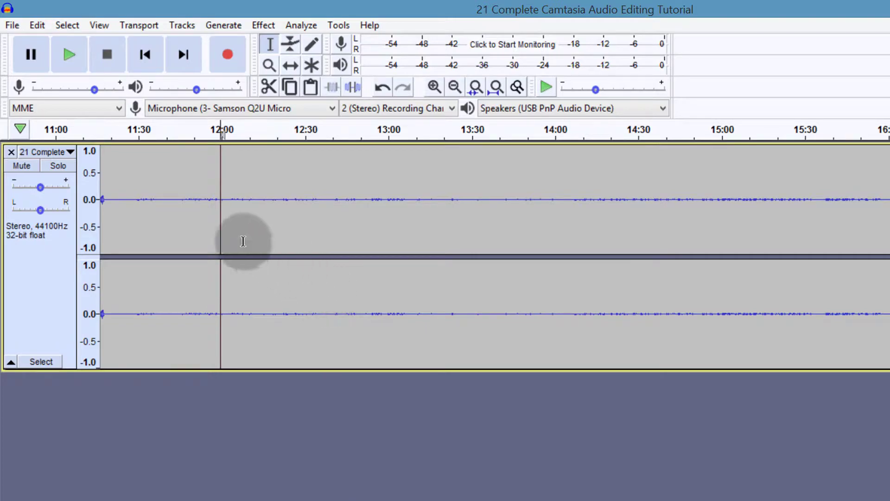
{"action": "left_click", "coordinate": [181, 197]}
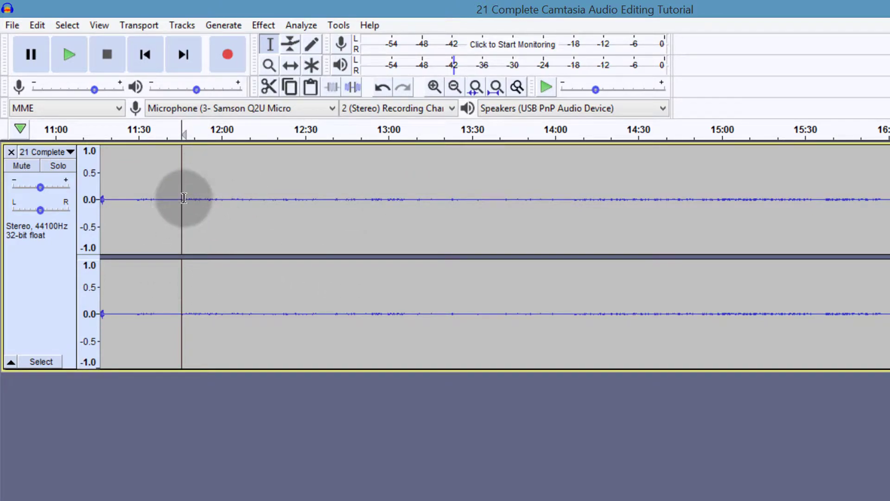
{"action": "left_click", "coordinate": [171, 203]}
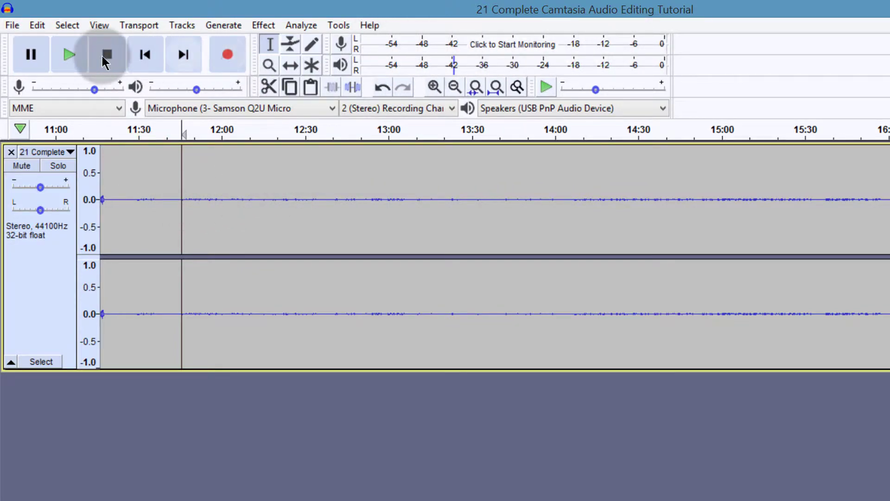
Step: Play the quiet passage briefly from about 11:45 and stop the playback
{"action": "left_click", "coordinate": [62, 46]}
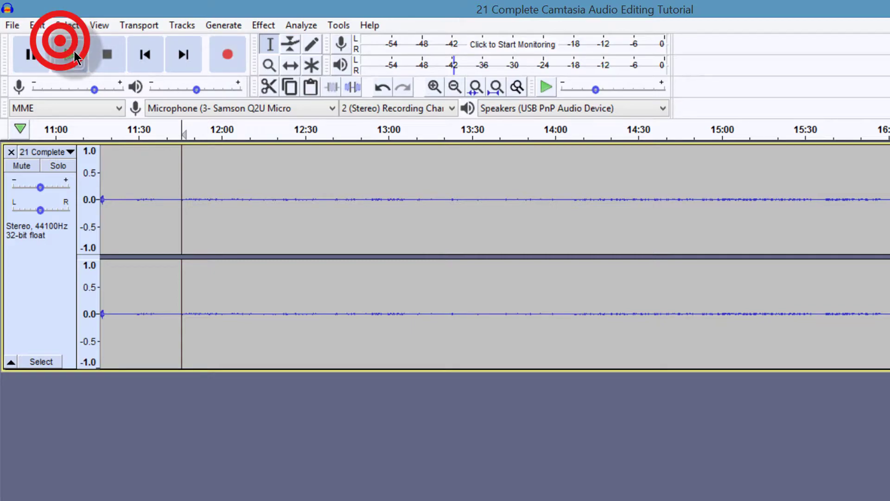
{"action": "left_click", "coordinate": [106, 57]}
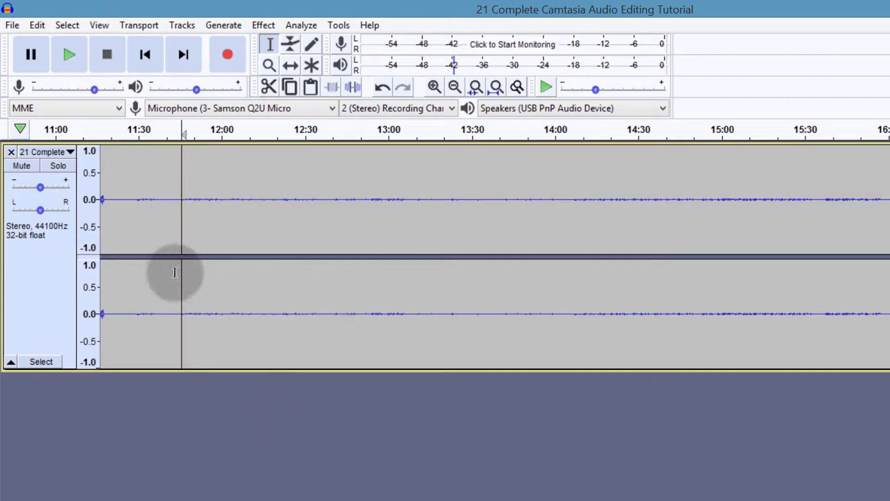
Step: Select the whole track and set up the Compressor with a threshold of -43 dB and a noise floor of -60 dB
{"action": "left_click", "coordinate": [40, 244]}
{"action": "left_click", "coordinate": [475, 469]}
{"action": "scroll", "coordinate": [475, 470], "scroll_direction": "left", "scroll_amount": 10}
{"action": "scroll", "coordinate": [475, 469], "scroll_direction": "left", "scroll_amount": 1}
{"action": "left_click", "coordinate": [31, 248]}
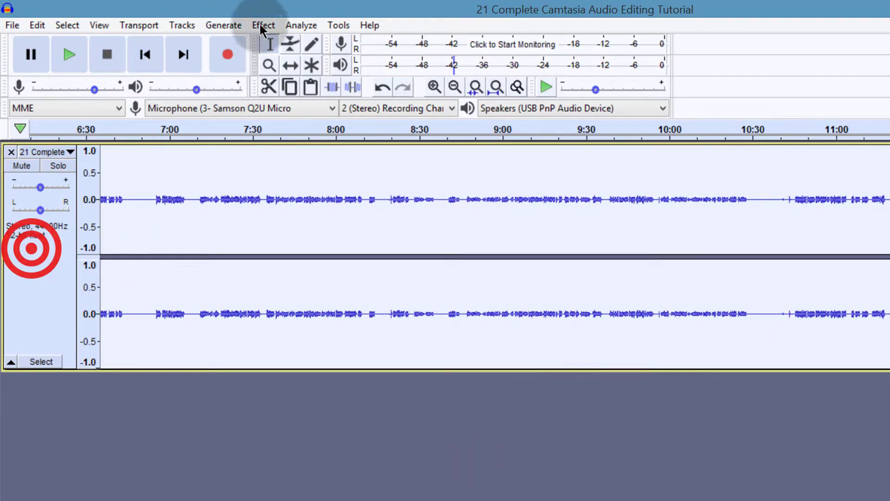
{"action": "left_click", "coordinate": [262, 25]}
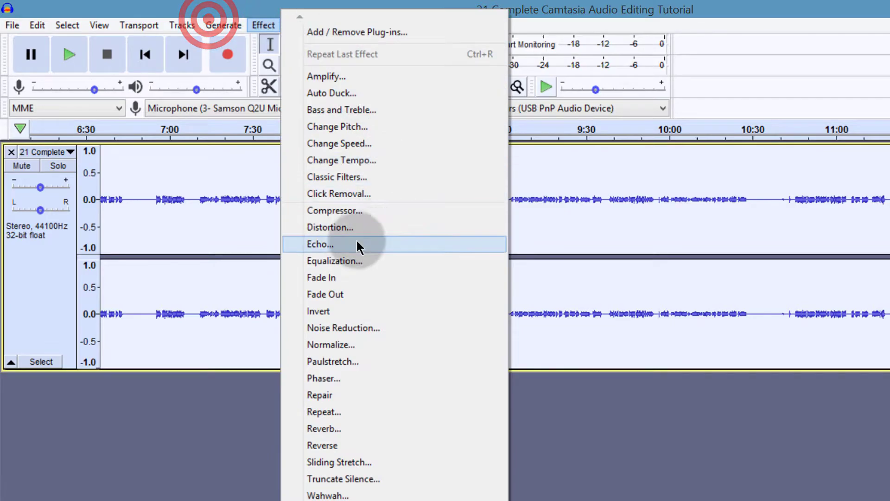
{"action": "left_click", "coordinate": [329, 209]}
{"action": "left_click_drag", "start_coordinate": [471, 145], "coordinate": [195, 155]}
{"action": "left_click_drag", "start_coordinate": [377, 354], "coordinate": [295, 355]}
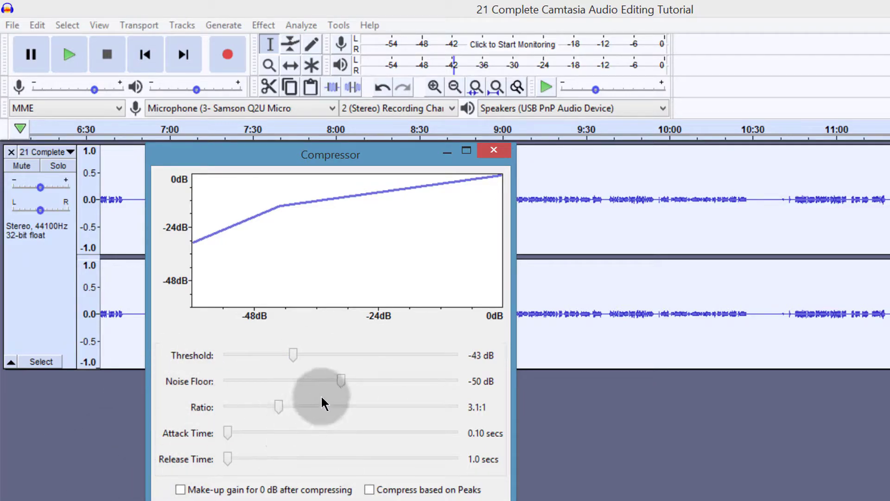
{"action": "left_click_drag", "start_coordinate": [341, 380], "coordinate": [305, 380]}
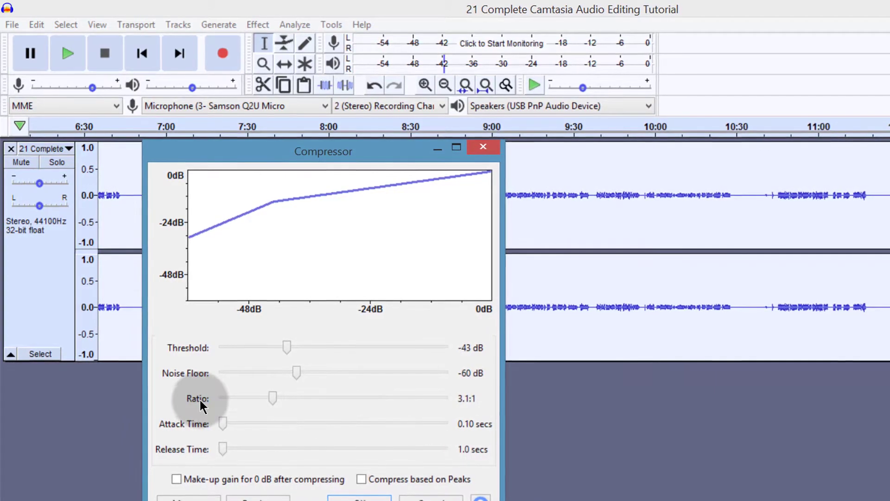
Step: Set the compression ratio to 3:1 and apply the Compressor to the track without make-up gain
{"action": "mouse_move", "coordinate": [274, 398]}
{"action": "left_mouse_down"}
{"action": "mouse_move", "coordinate": [239, 398]}
{"action": "mouse_move", "coordinate": [322, 389]}
{"action": "mouse_move", "coordinate": [267, 384]}
{"action": "left_mouse_up"}
{"action": "left_click_drag", "start_coordinate": [261, 381], "coordinate": [254, 377]}
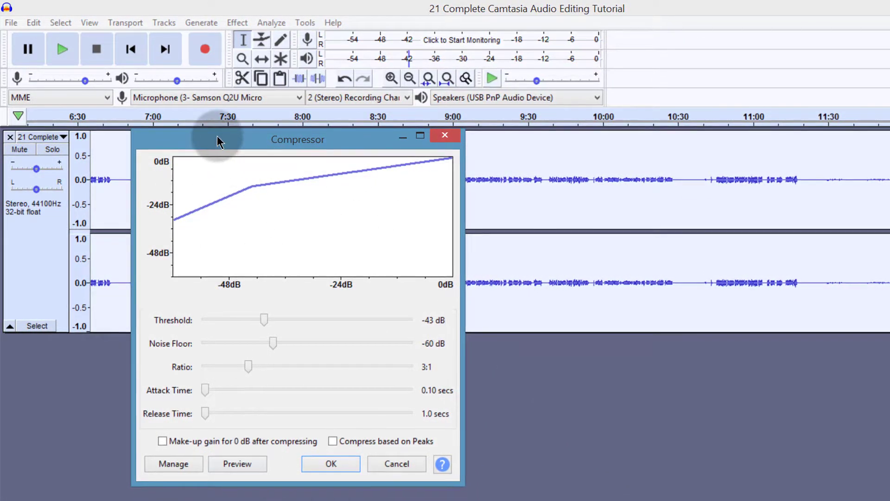
{"action": "left_click_drag", "start_coordinate": [217, 136], "coordinate": [302, 146]}
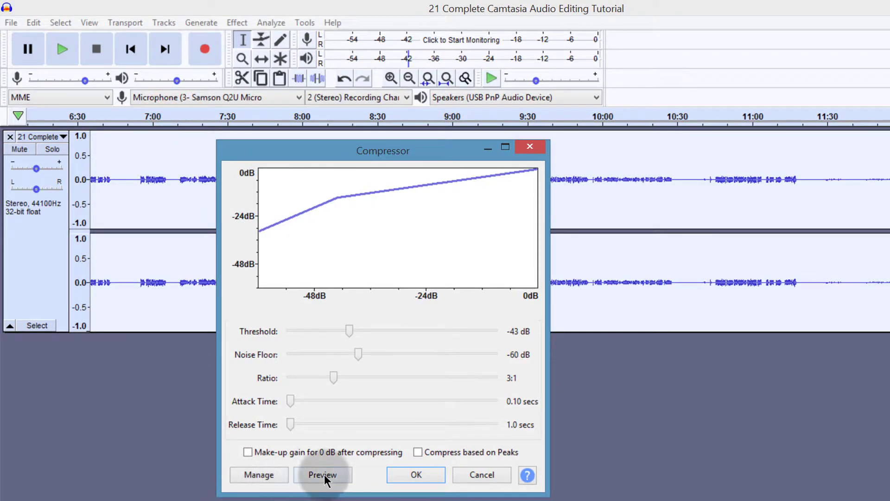
{"action": "left_click", "coordinate": [250, 456]}
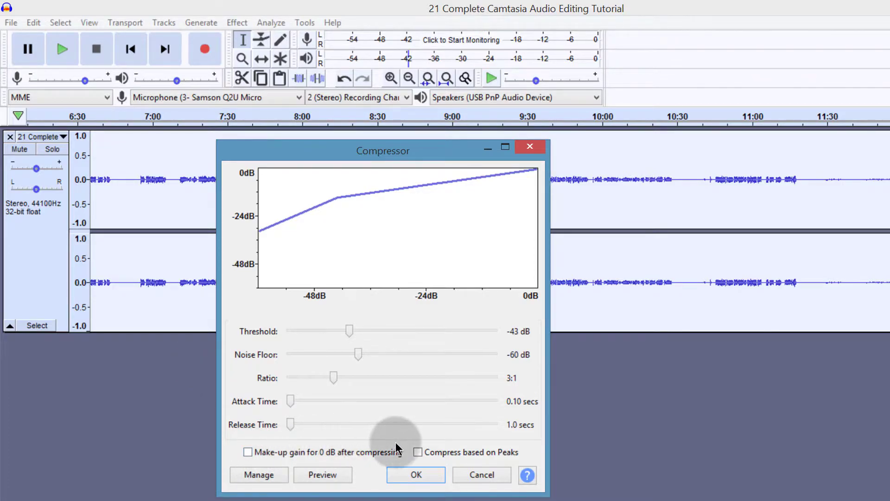
{"action": "left_click", "coordinate": [416, 475]}
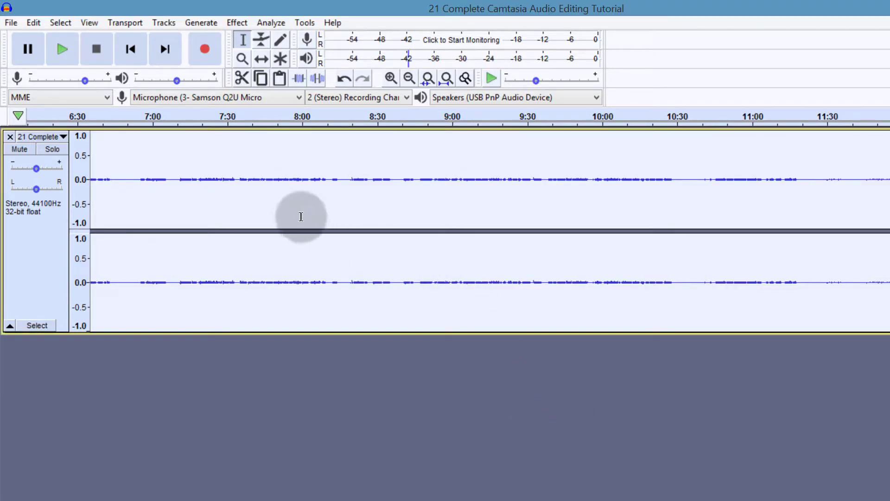
Step: Inspect the compressed waveform along the recording, marking ranges around 11:30 to compare the louder and quieter parts
{"action": "left_click", "coordinate": [282, 428]}
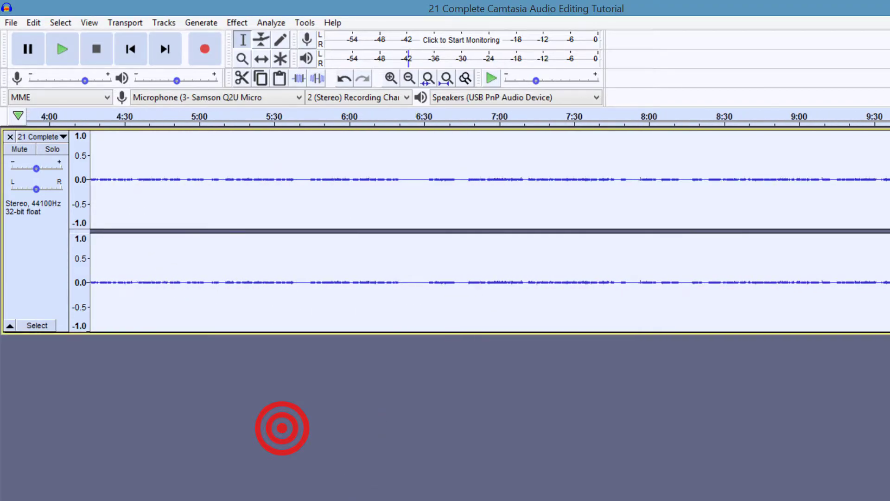
{"action": "key", "text": "Home"}
{"action": "left_click_drag", "start_coordinate": [431, 499], "coordinate": [483, 498]}
{"action": "left_click_drag", "start_coordinate": [250, 179], "coordinate": [208, 174]}
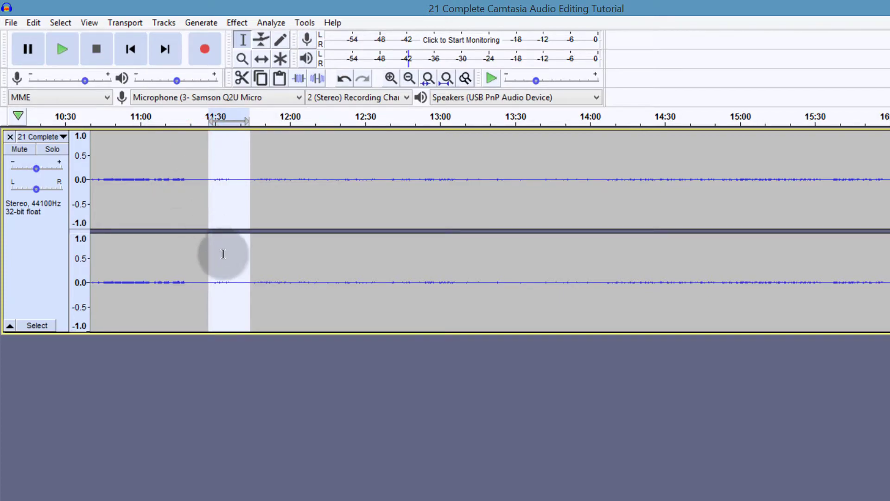
{"action": "left_click", "coordinate": [154, 179]}
{"action": "left_click", "coordinate": [157, 142]}
{"action": "left_click_drag", "start_coordinate": [157, 142], "coordinate": [784, 185]}
{"action": "left_click", "coordinate": [30, 219]}
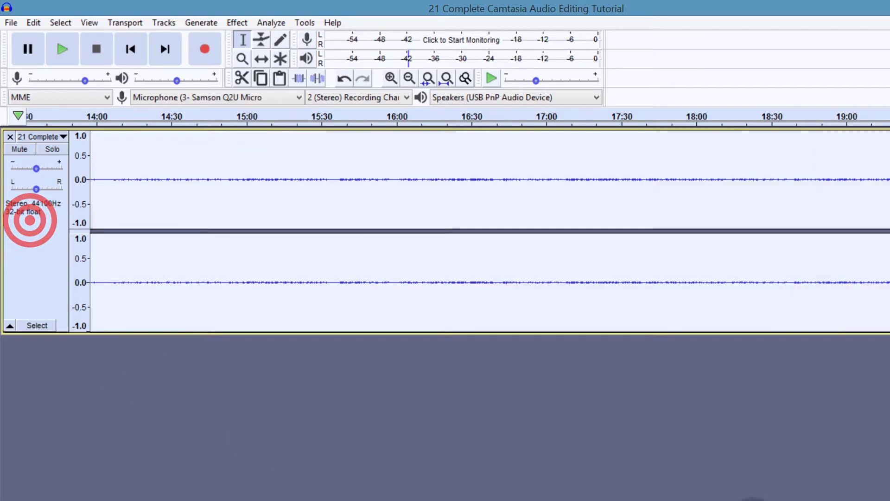
{"action": "left_click", "coordinate": [529, 423]}
{"action": "scroll", "coordinate": [528, 423], "scroll_direction": "left", "scroll_amount": 5}
{"action": "left_click_drag", "start_coordinate": [320, 185], "coordinate": [491, 197]}
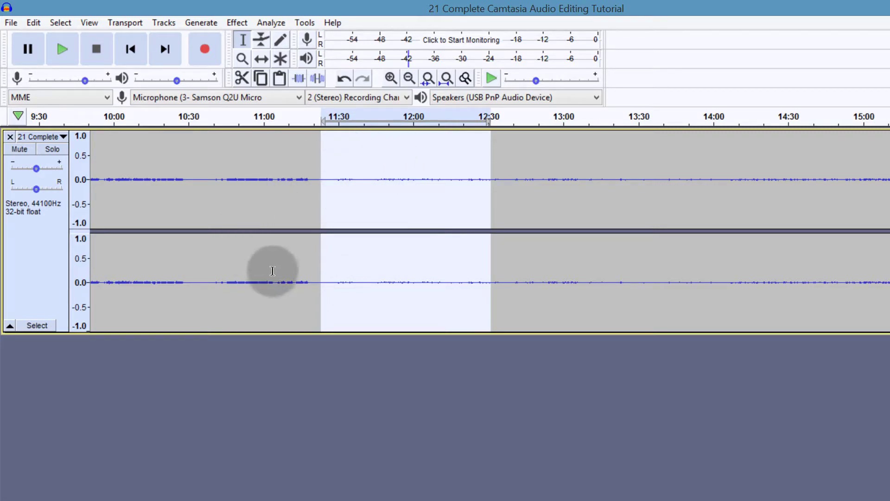
Step: Normalize the whole track to a peak amplitude of -3.0 dB with DC offset removal enabled
{"action": "left_click", "coordinate": [30, 207]}
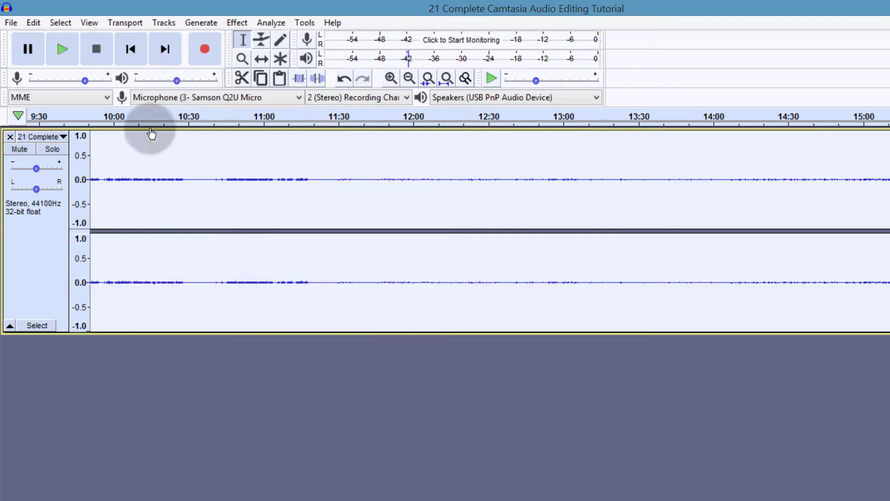
{"action": "key", "text": "Home"}
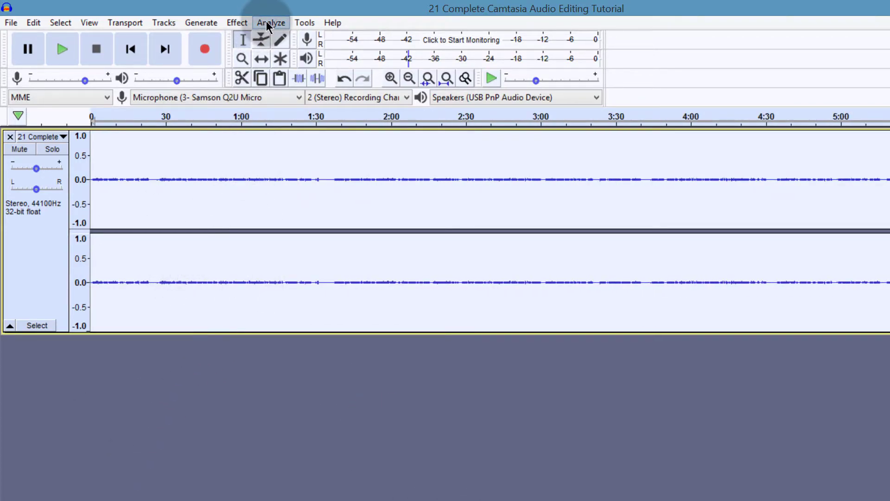
{"action": "left_click", "coordinate": [244, 22]}
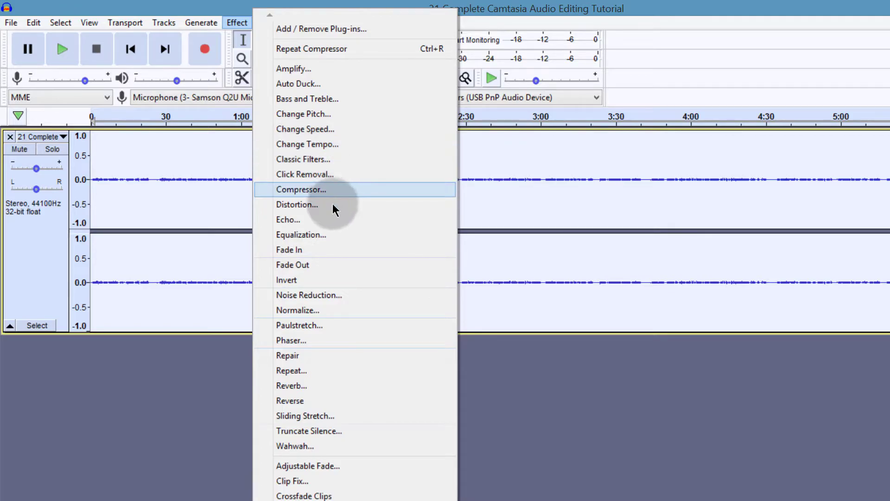
{"action": "left_click", "coordinate": [295, 316]}
{"action": "left_click_drag", "start_coordinate": [404, 246], "coordinate": [66, 333]}
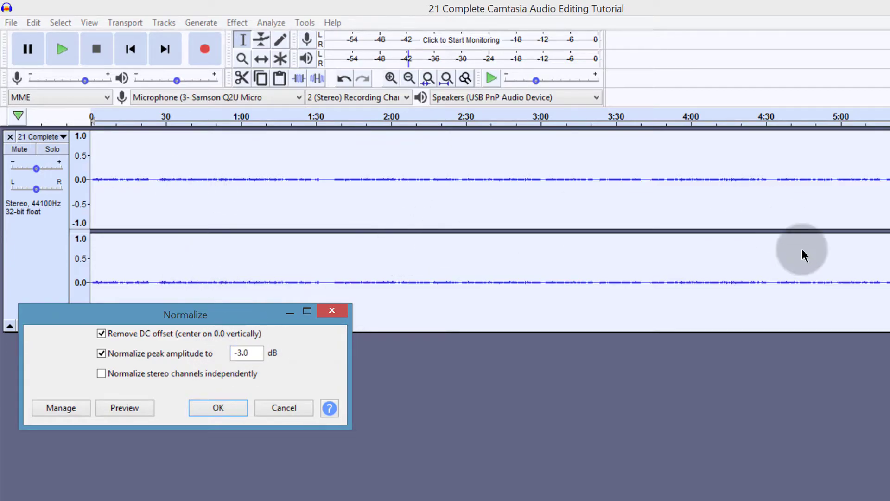
{"action": "left_click", "coordinate": [221, 413]}
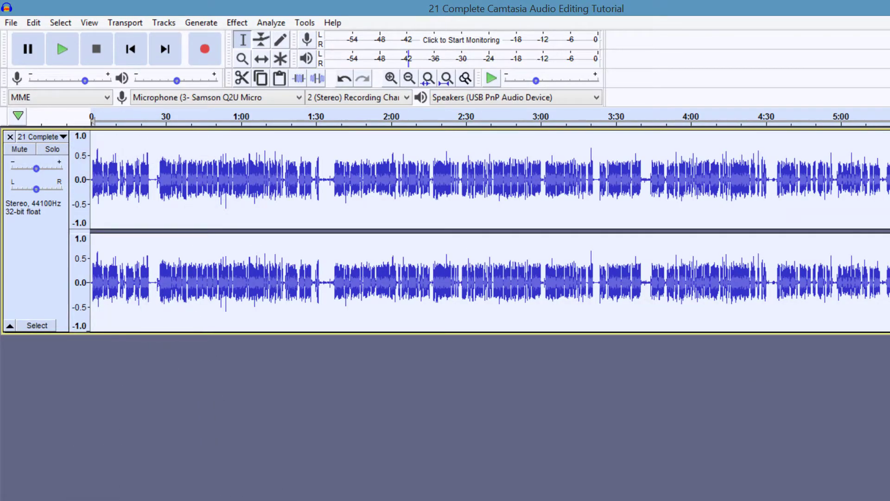
Step: Examine the normalized waveform through to its end and check the playback just after 11:30
{"action": "scroll", "coordinate": [490, 232], "scroll_direction": "right", "scroll_amount": 15}
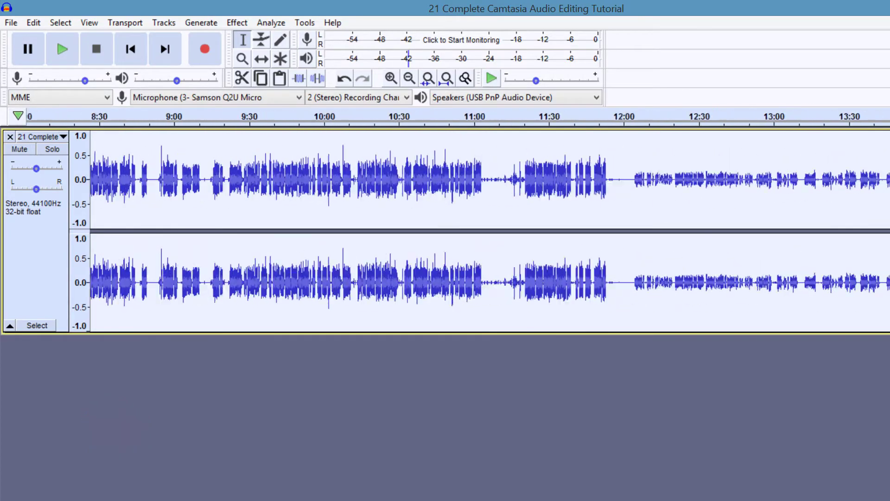
{"action": "scroll", "coordinate": [490, 232], "scroll_direction": "right", "scroll_amount": 5}
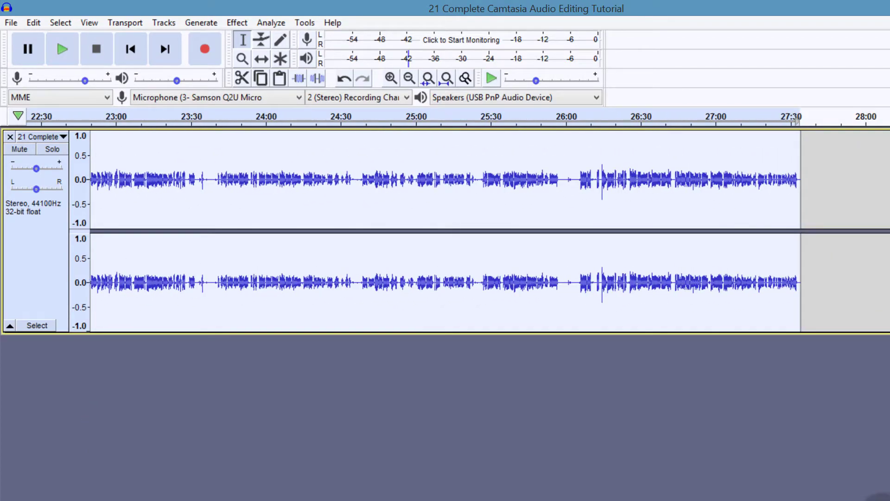
{"action": "scroll", "coordinate": [490, 232], "scroll_direction": "left", "scroll_amount": 13}
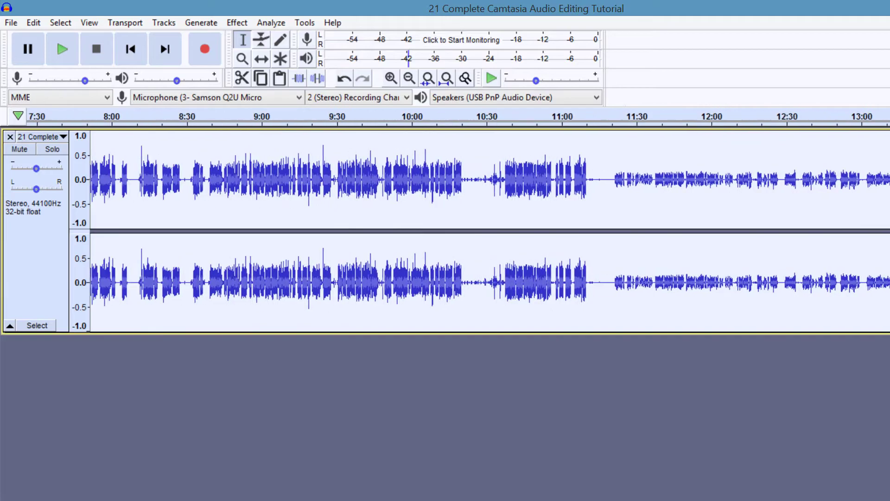
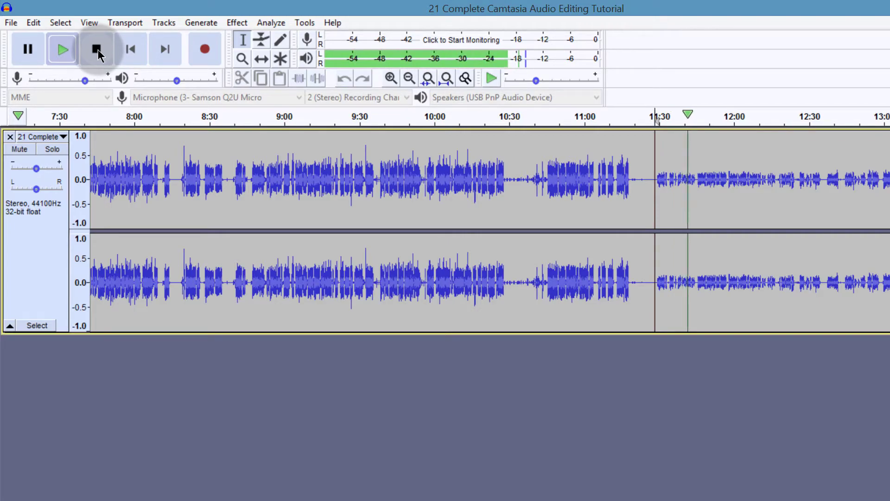
{"action": "left_click", "coordinate": [97, 50]}
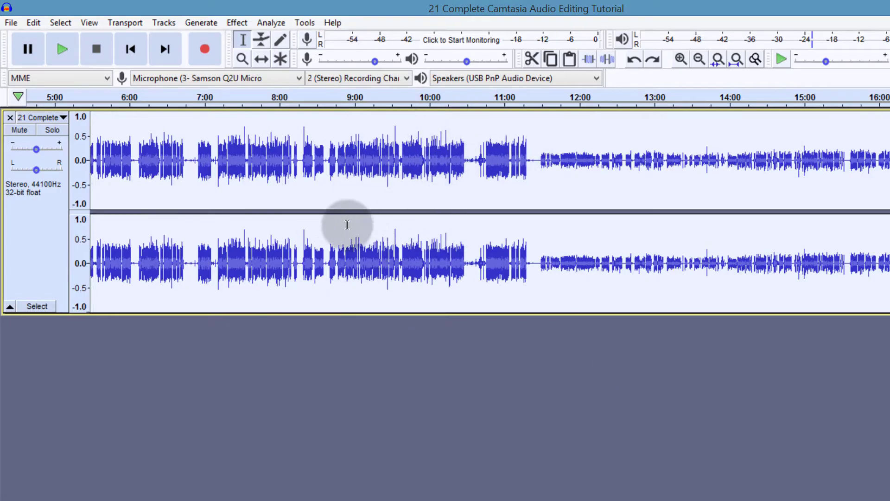
Step: Place the cursor at about 11:30 and play the start of the quieter section twice to check its level
{"action": "left_click", "coordinate": [19, 197]}
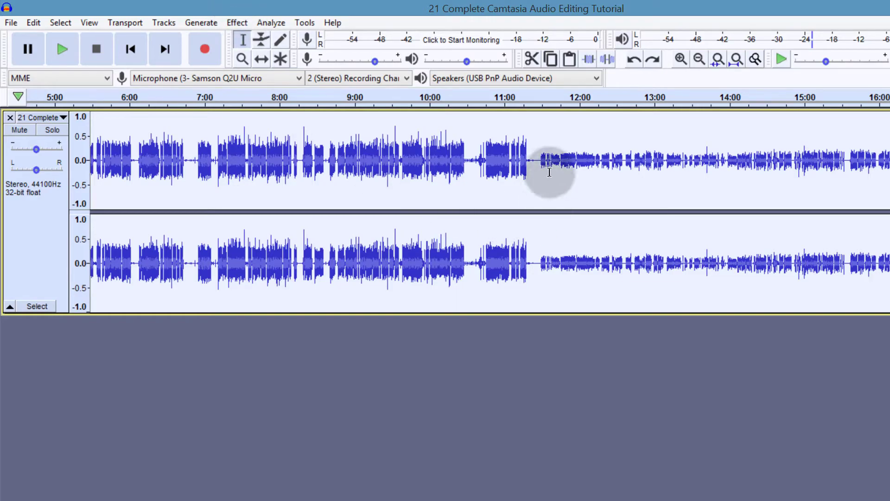
{"action": "left_click", "coordinate": [541, 160]}
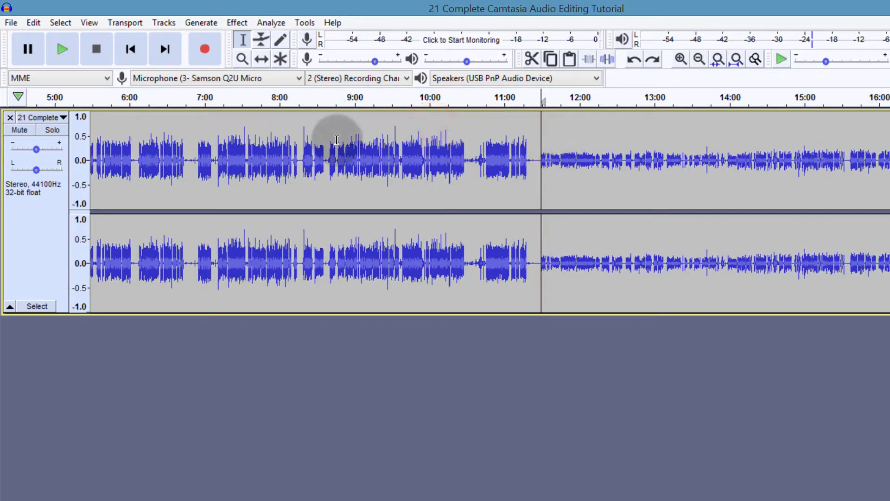
{"action": "left_click", "coordinate": [63, 49]}
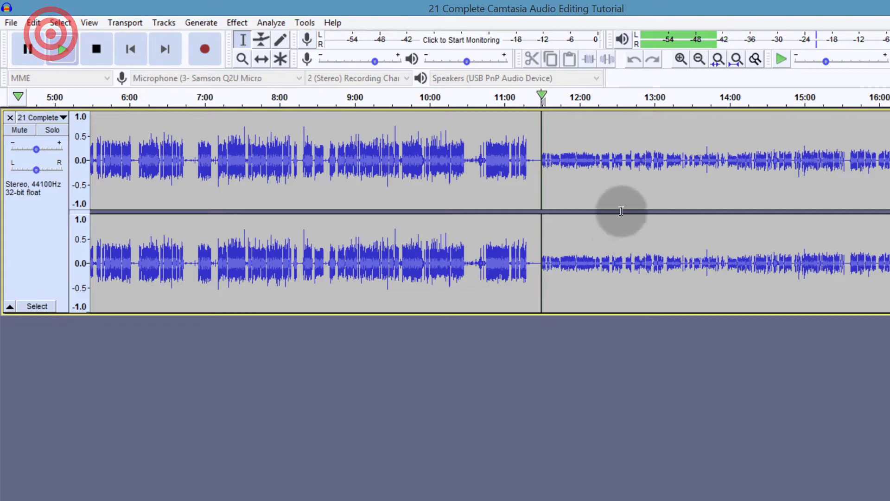
{"action": "left_click", "coordinate": [76, 34]}
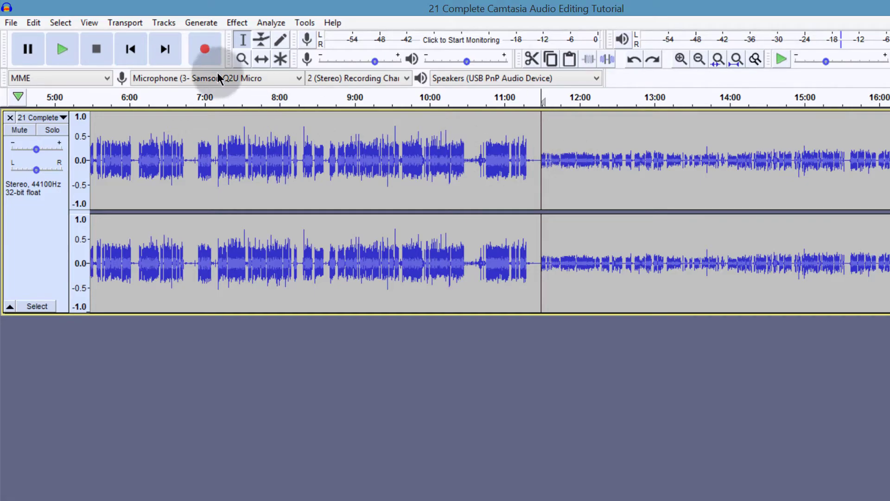
{"action": "left_click", "coordinate": [63, 48]}
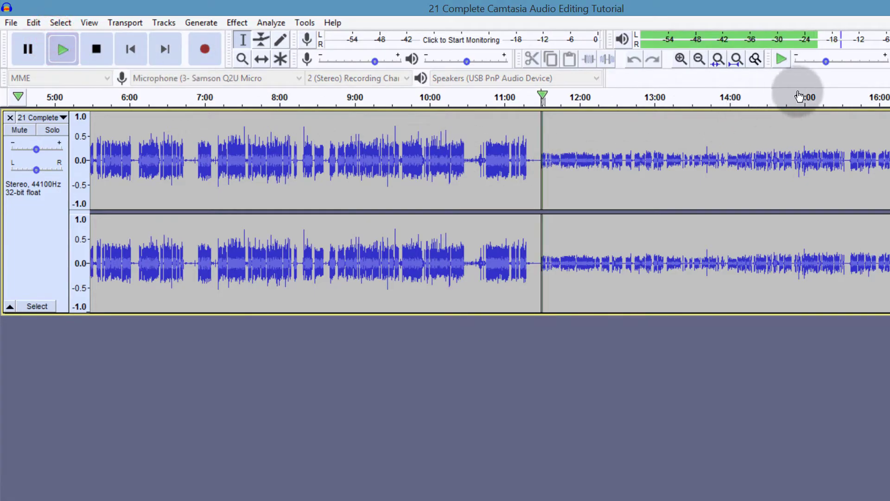
{"action": "left_click", "coordinate": [96, 49]}
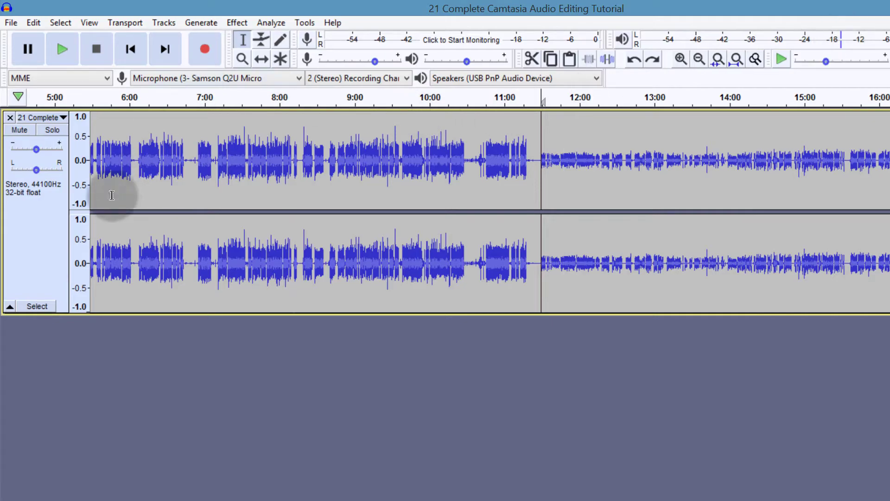
Step: Compress the whole track with a threshold of -25 dB, a noise floor of -55 dB and a 3:1 ratio
{"action": "left_click", "coordinate": [32, 200]}
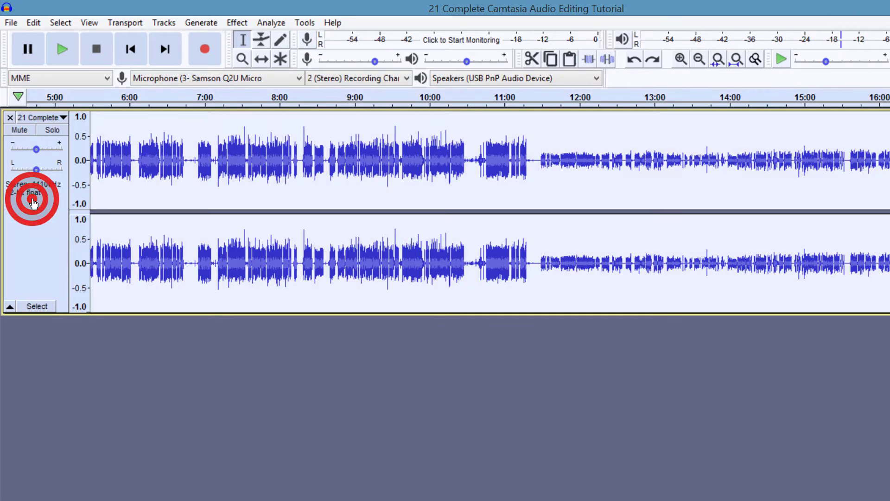
{"action": "left_click", "coordinate": [236, 23]}
{"action": "left_click", "coordinate": [297, 189]}
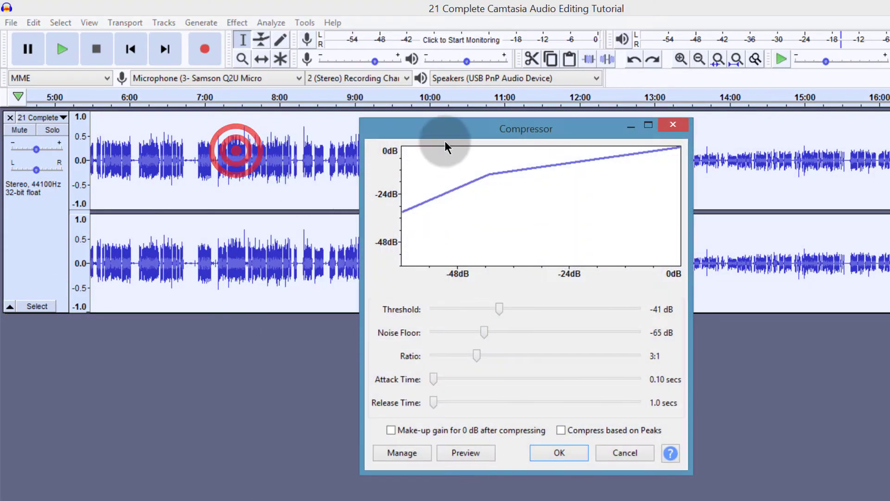
{"action": "left_click_drag", "start_coordinate": [427, 133], "coordinate": [172, 179]}
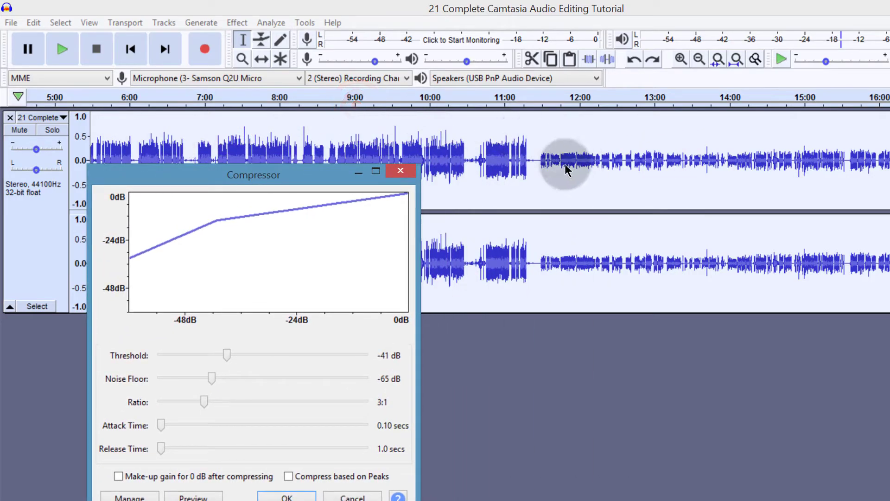
{"action": "left_click_drag", "start_coordinate": [227, 355], "coordinate": [281, 367]}
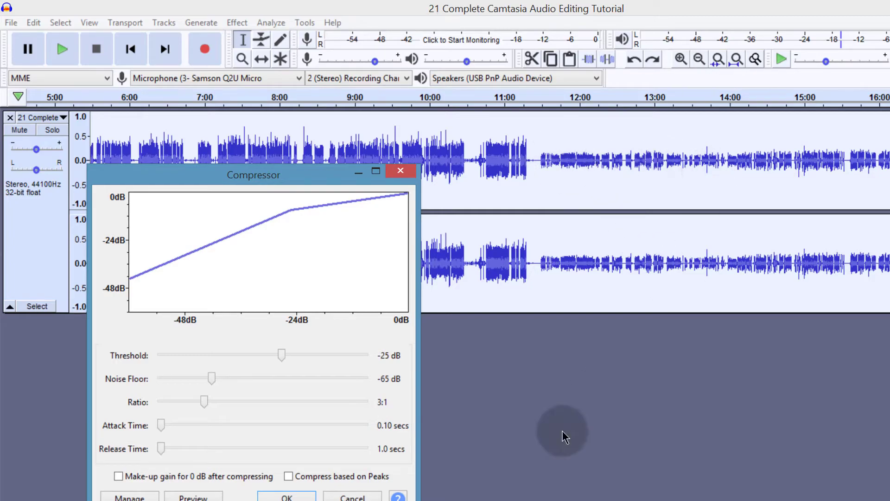
{"action": "left_click_drag", "start_coordinate": [212, 378], "coordinate": [222, 379]}
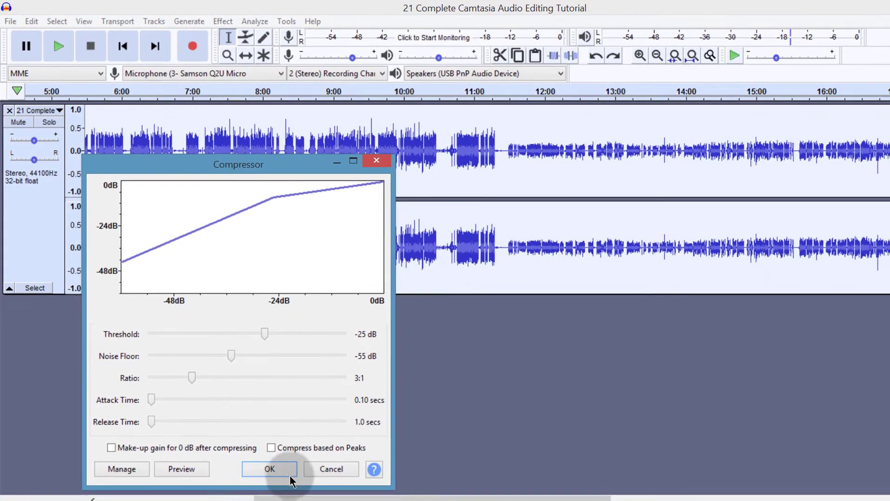
{"action": "left_click", "coordinate": [268, 473]}
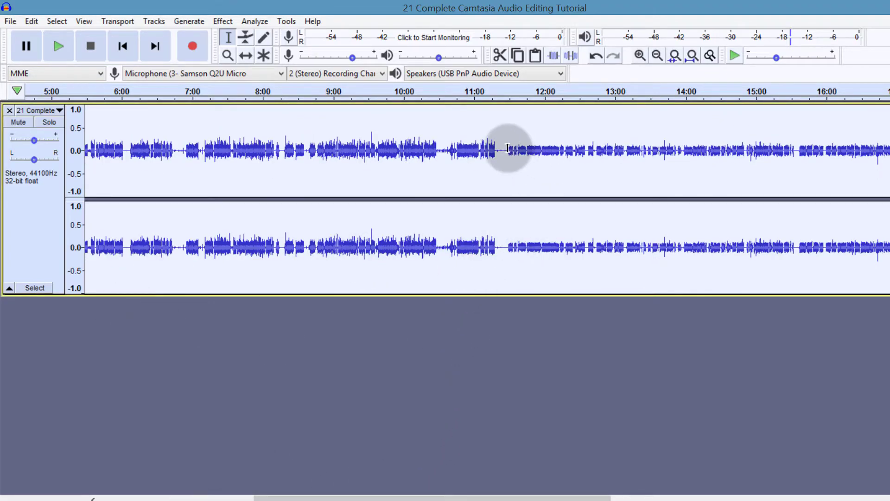
Step: Play the start of the quieter section from about 11:30 to check its level after compression
{"action": "left_click", "coordinate": [508, 148]}
{"action": "left_click", "coordinate": [58, 46]}
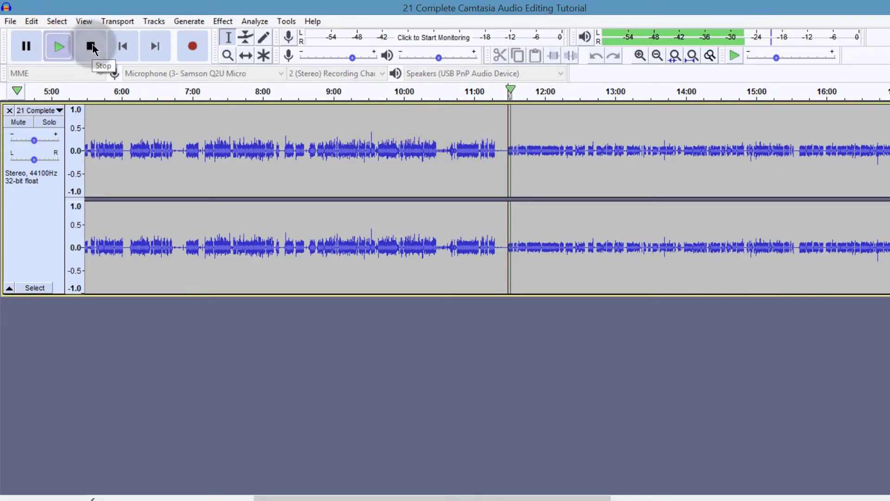
{"action": "left_click", "coordinate": [91, 47]}
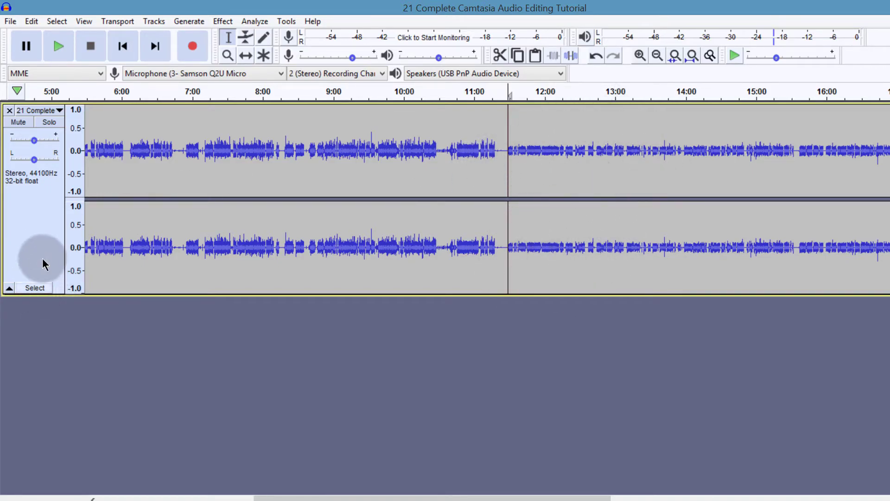
Step: Normalize the entire recording to a -3.0 dB peak amplitude with DC offset removal enabled
{"action": "left_click", "coordinate": [29, 194]}
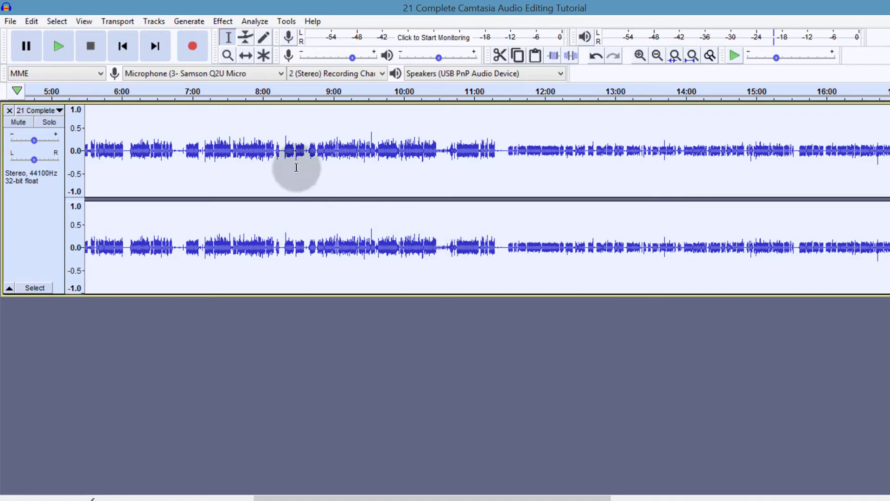
{"action": "left_click", "coordinate": [223, 22]}
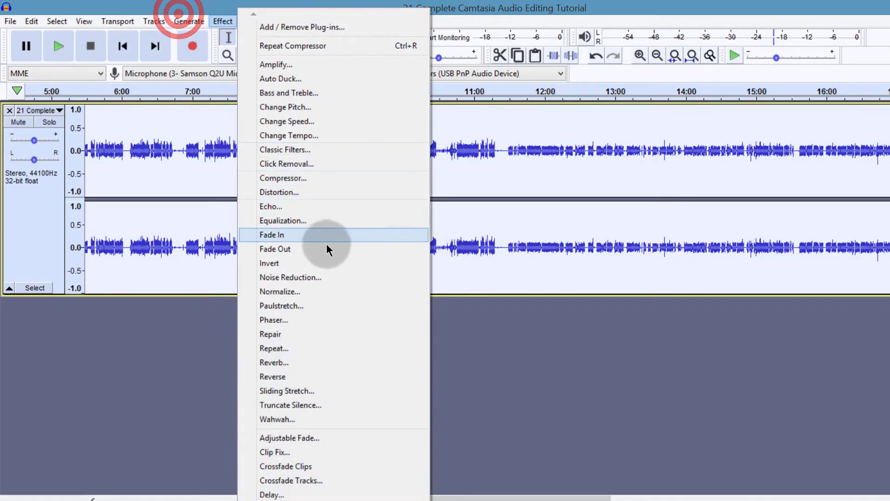
{"action": "left_click", "coordinate": [273, 292]}
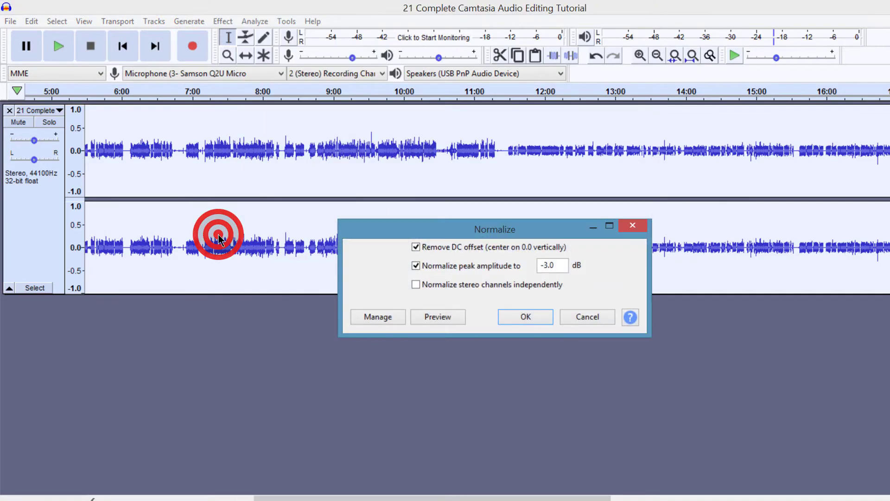
{"action": "left_click", "coordinate": [523, 315]}
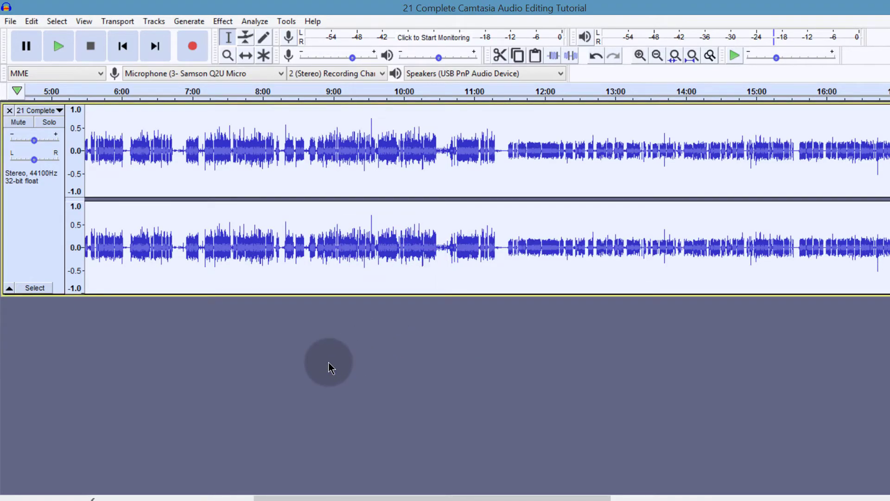
Step: Examine the normalized waveform through to its end, marking ranges on both sides of 11:25 to compare their levels
{"action": "left_click_drag", "start_coordinate": [309, 496], "coordinate": [581, 496]}
{"action": "left_click_drag", "start_coordinate": [638, 496], "coordinate": [634, 497]}
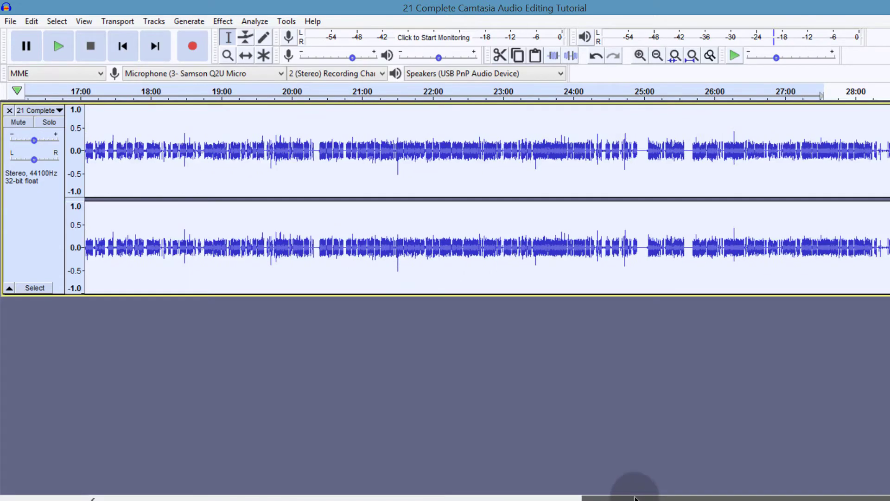
{"action": "left_click_drag", "start_coordinate": [504, 498], "coordinate": [357, 495]}
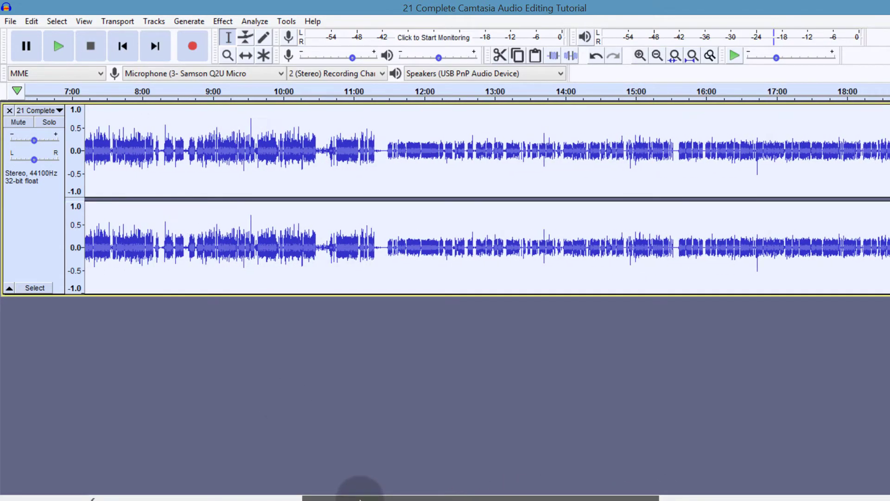
{"action": "left_click", "coordinate": [385, 151]}
{"action": "left_click_drag", "start_coordinate": [396, 152], "coordinate": [484, 159]}
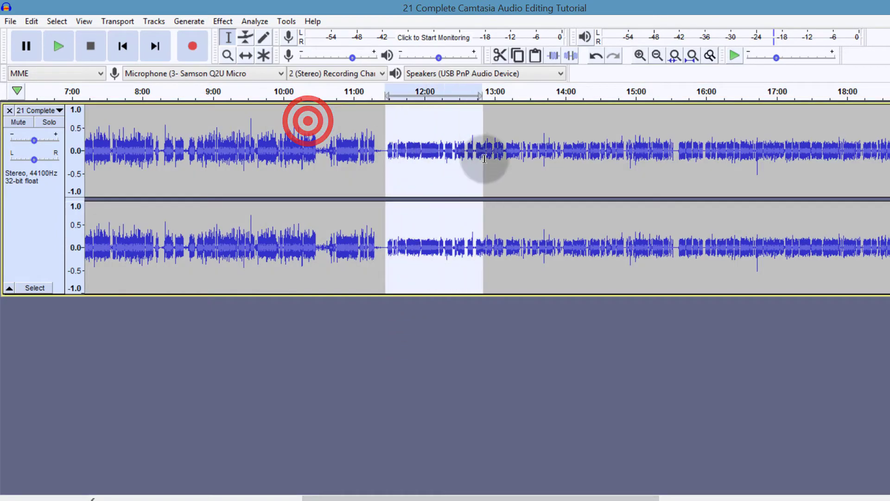
{"action": "left_click_drag", "start_coordinate": [378, 149], "coordinate": [279, 153]}
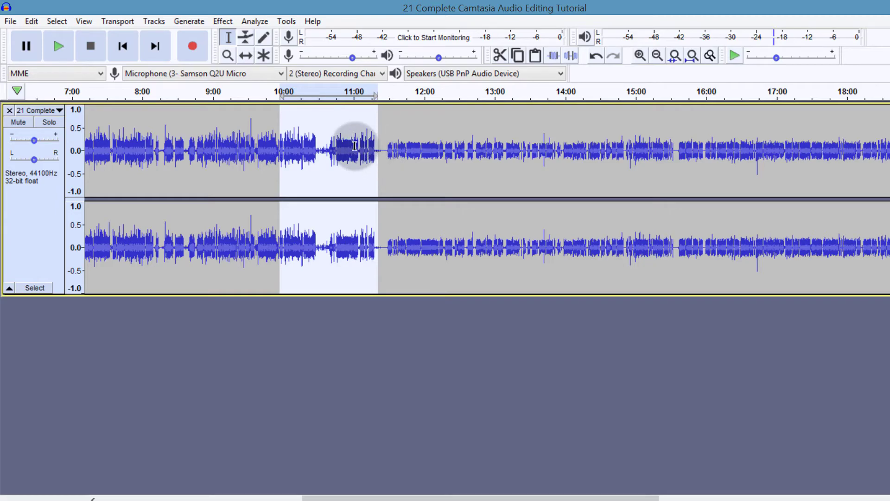
{"action": "left_click_drag", "start_coordinate": [385, 151], "coordinate": [528, 156]}
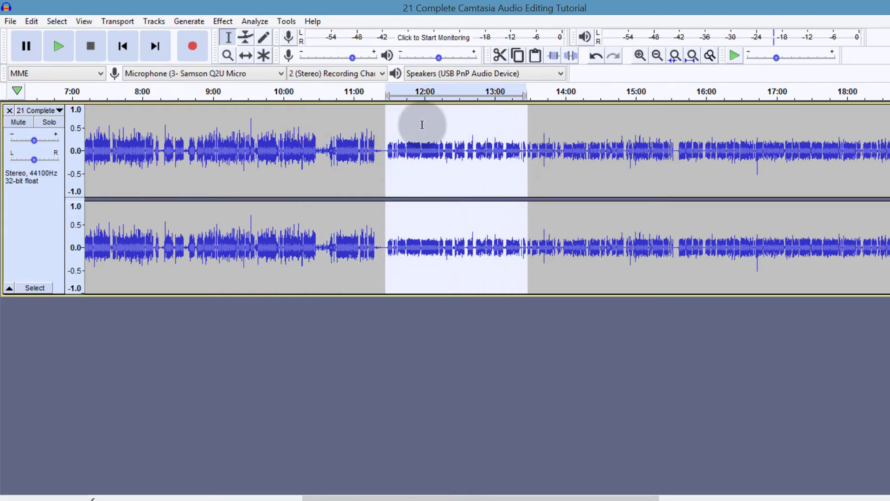
Step: Compare the louder part from about 7:45 to 11:25 with the quieter part from about 11:27 to 13:28
{"action": "left_click", "coordinate": [383, 158]}
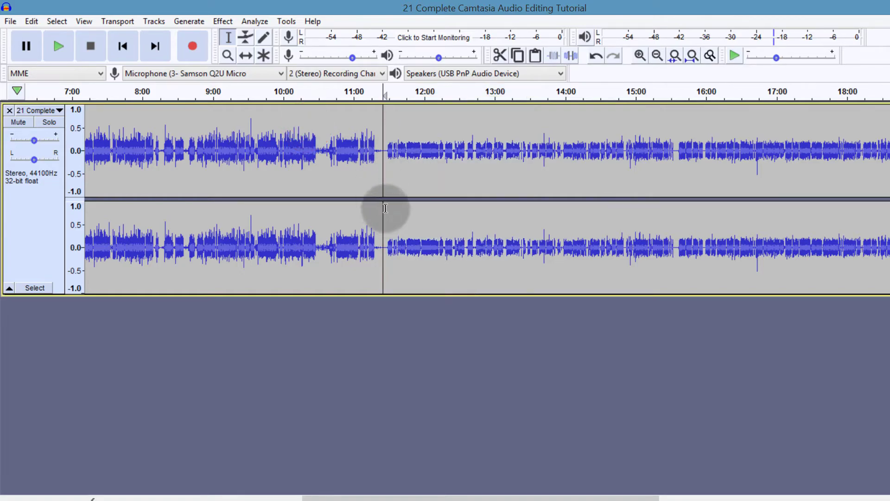
{"action": "left_click", "coordinate": [420, 169]}
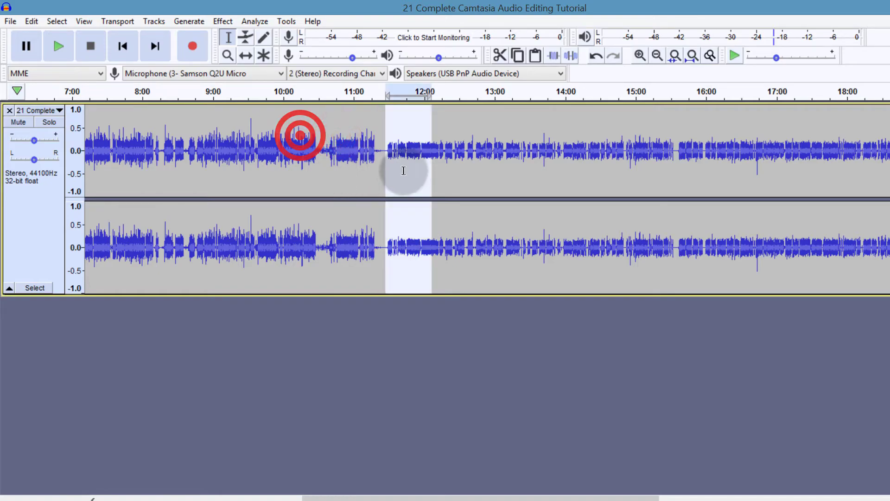
{"action": "double_click", "coordinate": [389, 164]}
{"action": "left_click_drag", "start_coordinate": [381, 163], "coordinate": [126, 166]}
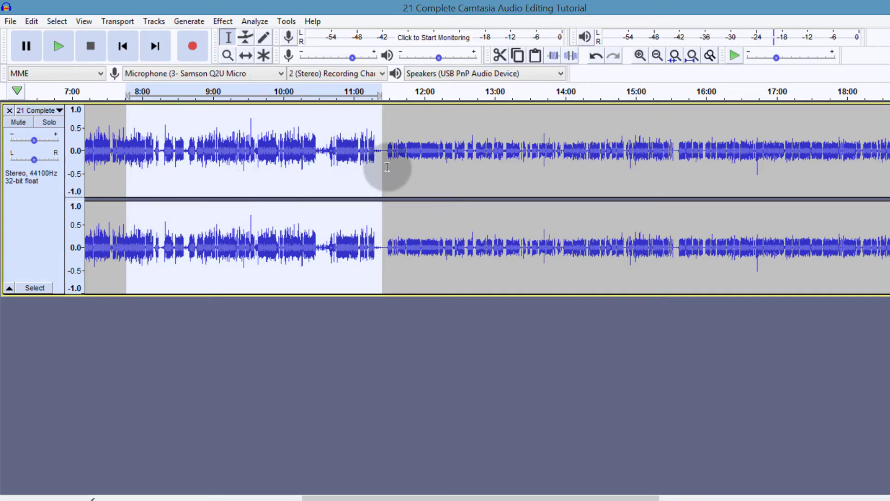
{"action": "left_click", "coordinate": [304, 124]}
{"action": "left_click_drag", "start_coordinate": [385, 155], "coordinate": [528, 170]}
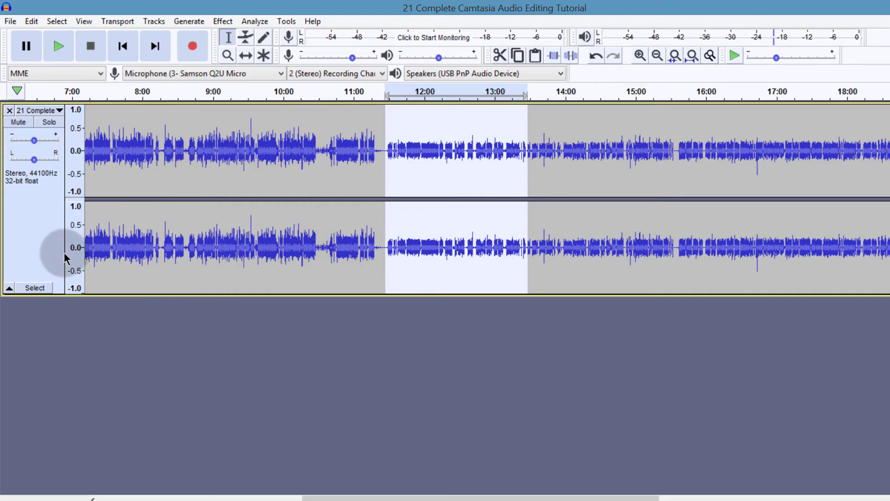
Step: Select the whole track, review it from the beginning, and mark ranges between about 10:30 and 14:20 to examine the level change
{"action": "left_click", "coordinate": [23, 193]}
{"action": "left_click_drag", "start_coordinate": [540, 496], "coordinate": [336, 497]}
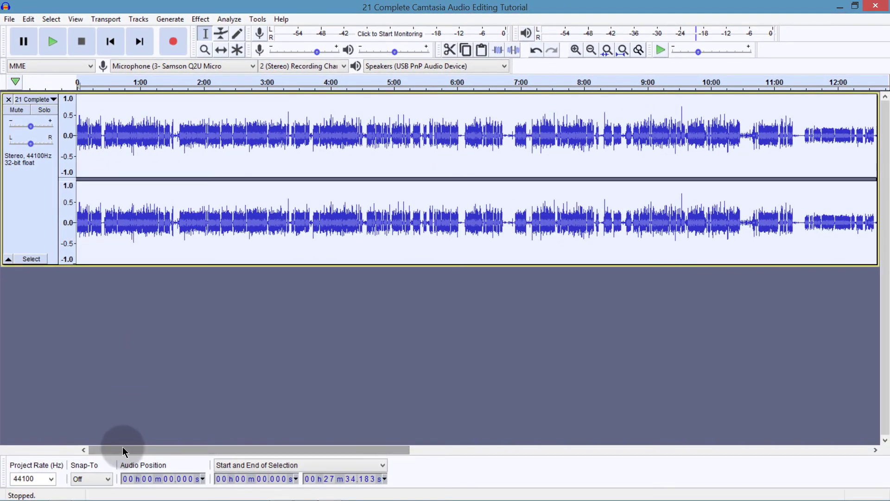
{"action": "left_click_drag", "start_coordinate": [123, 449], "coordinate": [335, 454]}
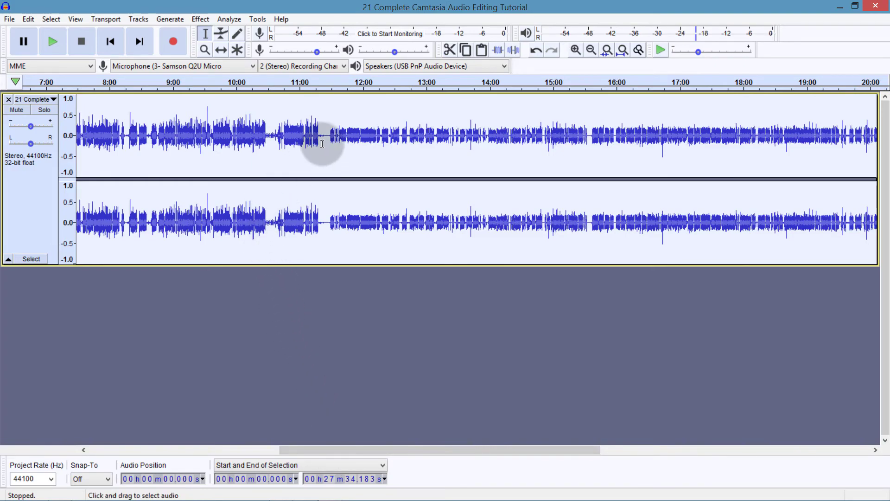
{"action": "left_click", "coordinate": [257, 112]}
{"action": "left_click_drag", "start_coordinate": [269, 116], "coordinate": [510, 134]}
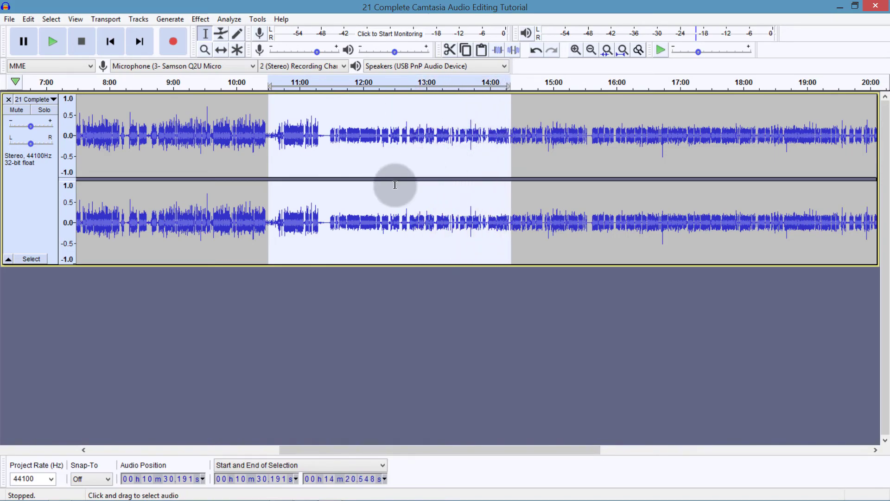
{"action": "left_click", "coordinate": [191, 227]}
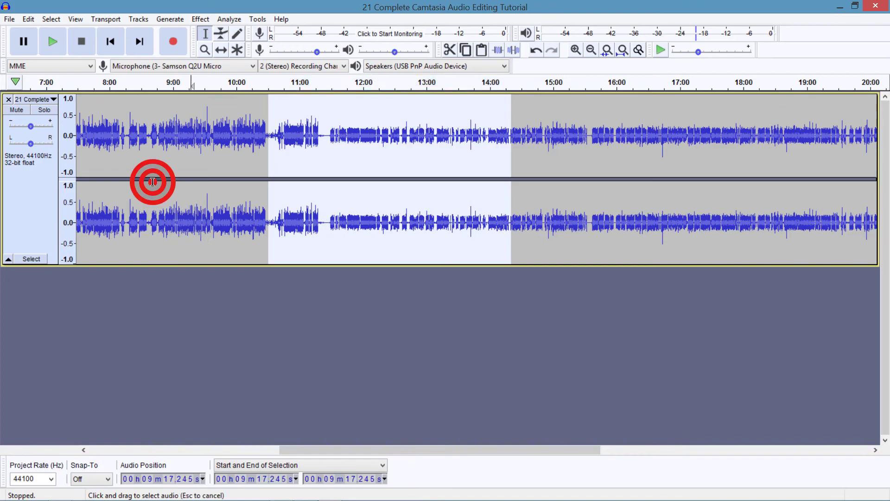
{"action": "left_click_drag", "start_coordinate": [326, 221], "coordinate": [397, 218]}
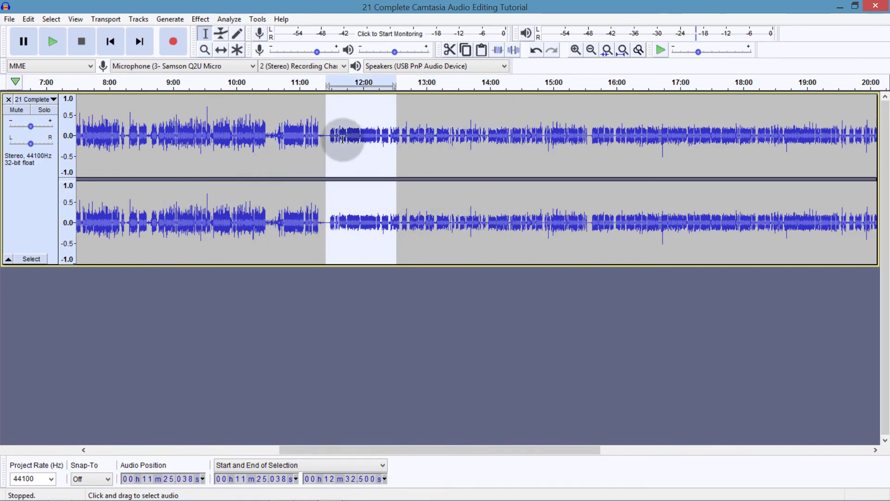
{"action": "left_click", "coordinate": [216, 110]}
{"action": "left_click_drag", "start_coordinate": [270, 135], "coordinate": [429, 138]}
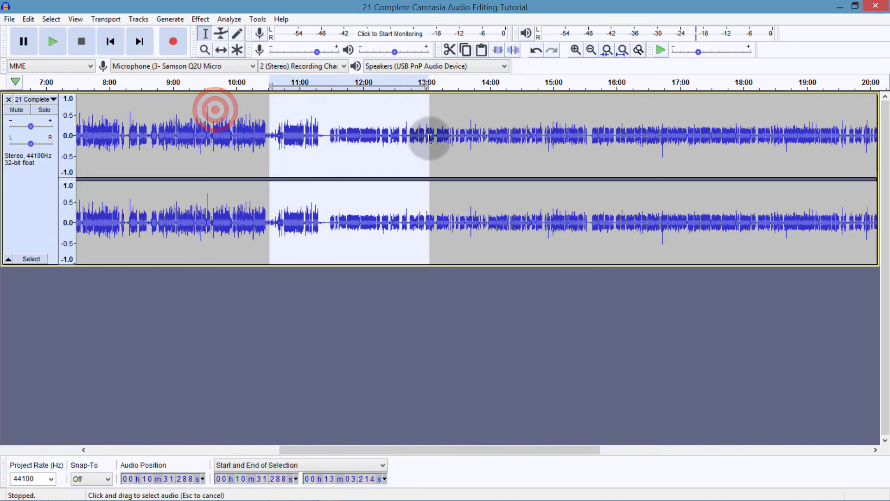
{"action": "left_click", "coordinate": [327, 137]}
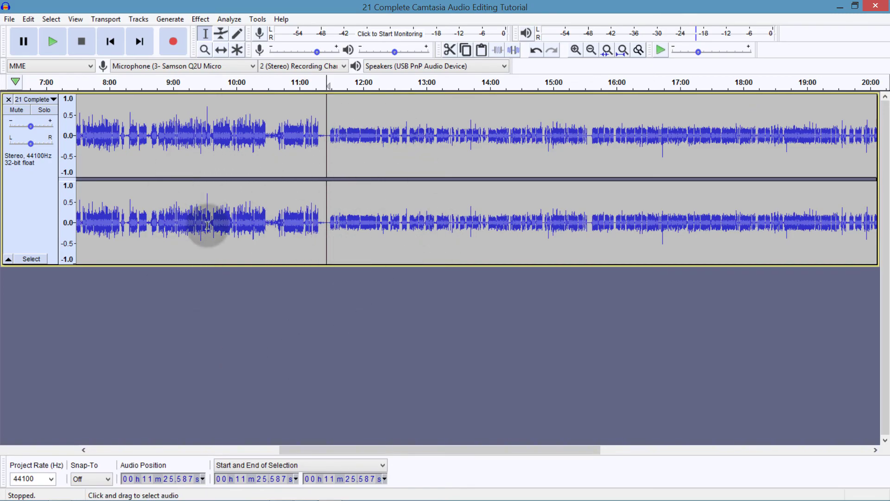
Step: Review the processed waveform from the start of the recording toward its end
{"action": "left_click_drag", "start_coordinate": [324, 457], "coordinate": [185, 447]}
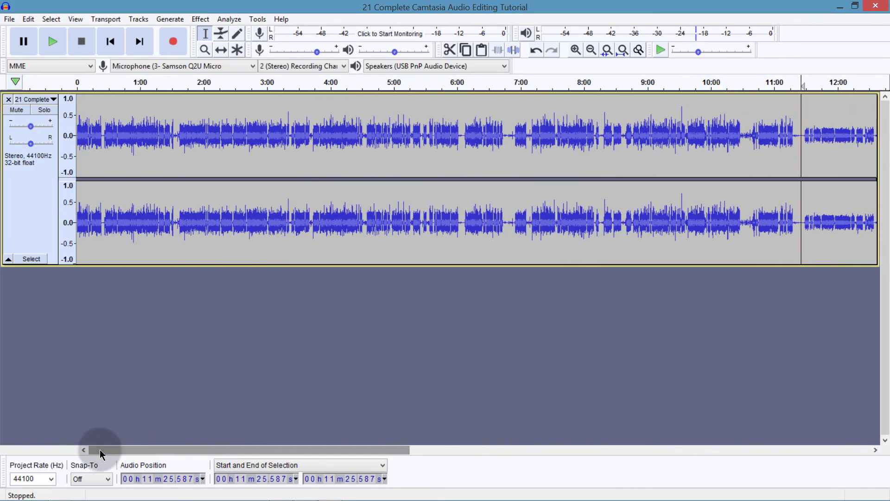
{"action": "left_click_drag", "start_coordinate": [95, 449], "coordinate": [79, 364]}
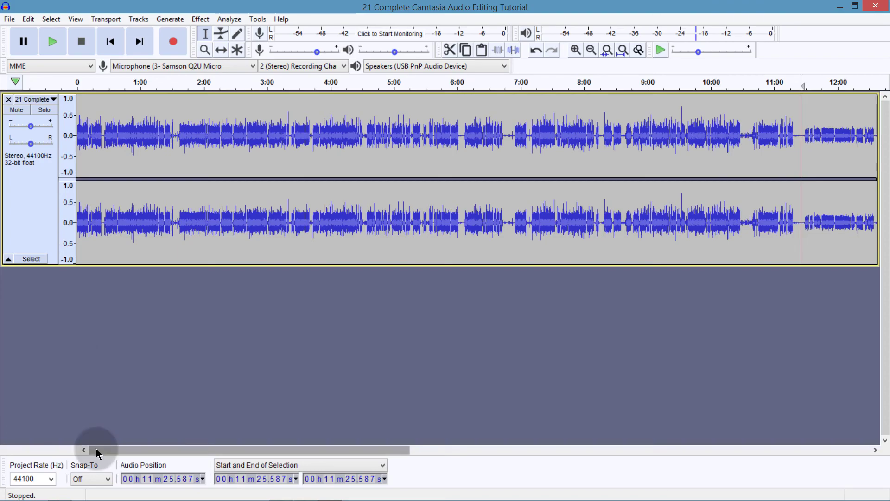
{"action": "left_click_drag", "start_coordinate": [97, 452], "coordinate": [366, 452]}
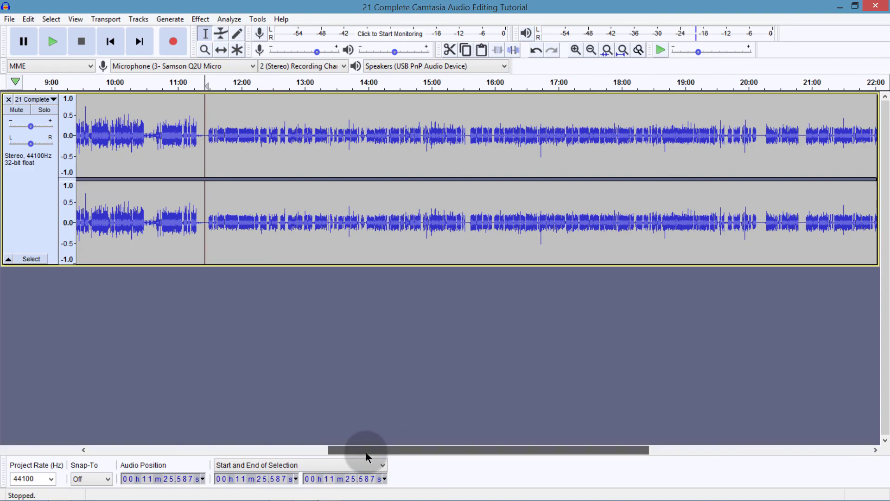
{"action": "left_click_drag", "start_coordinate": [366, 452], "coordinate": [508, 453]}
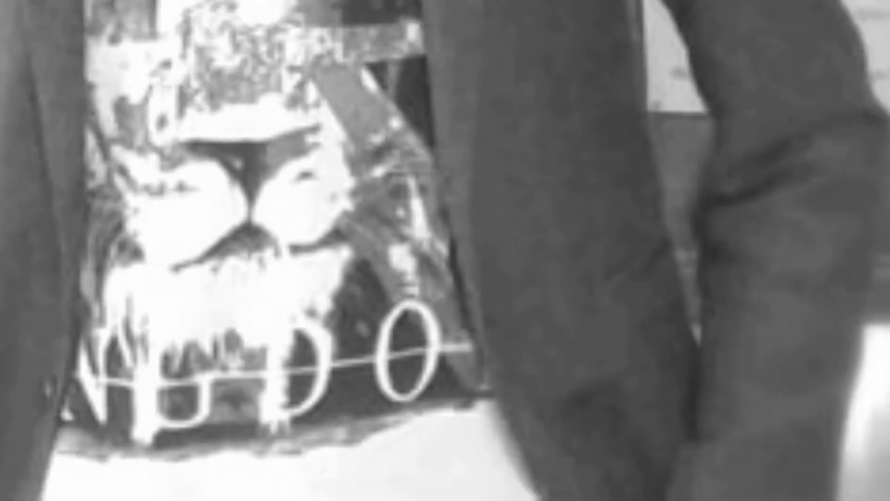